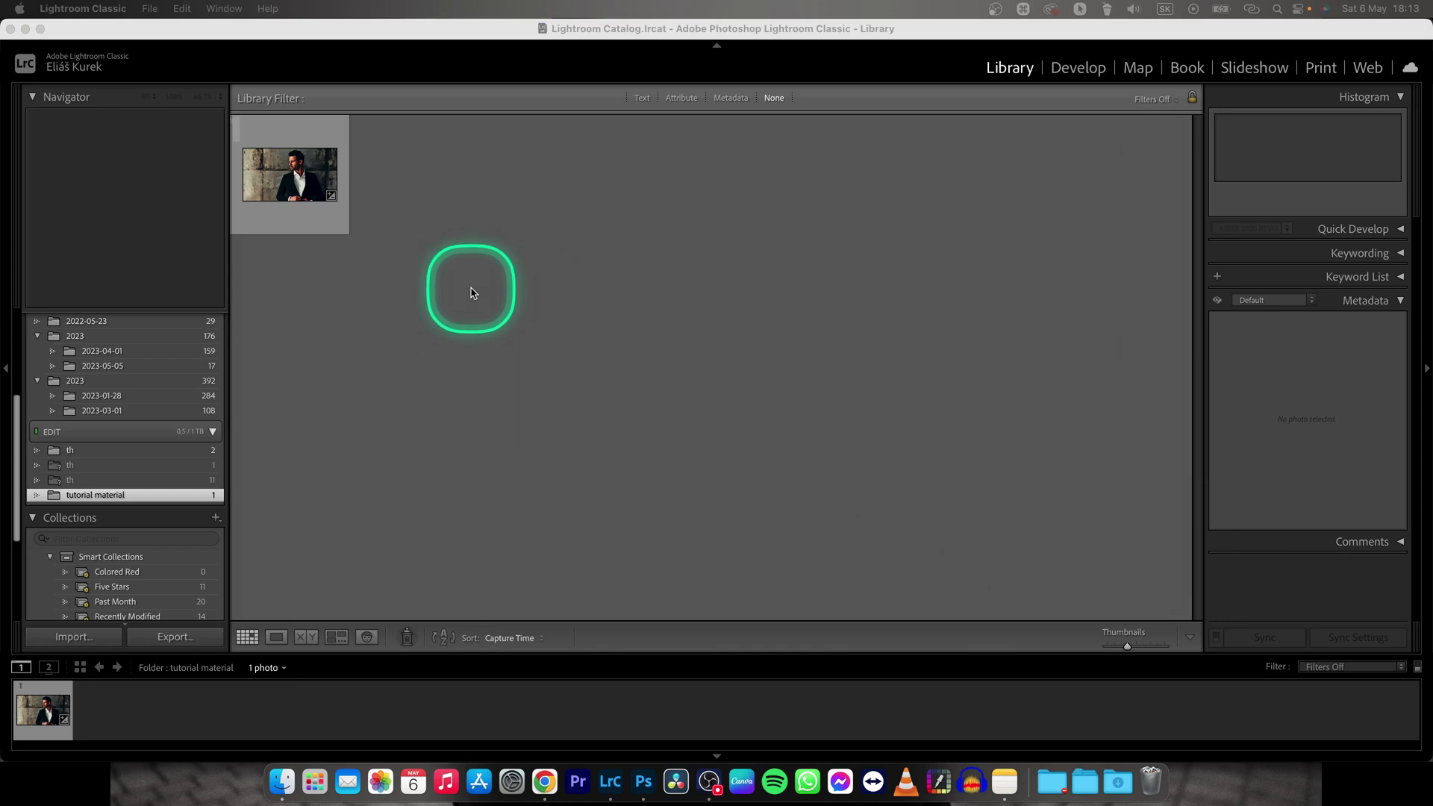
- Select the portrait thumbnail from the tutorial material folder in the Library grid
{"action": "left_click", "coordinate": [301, 185]}
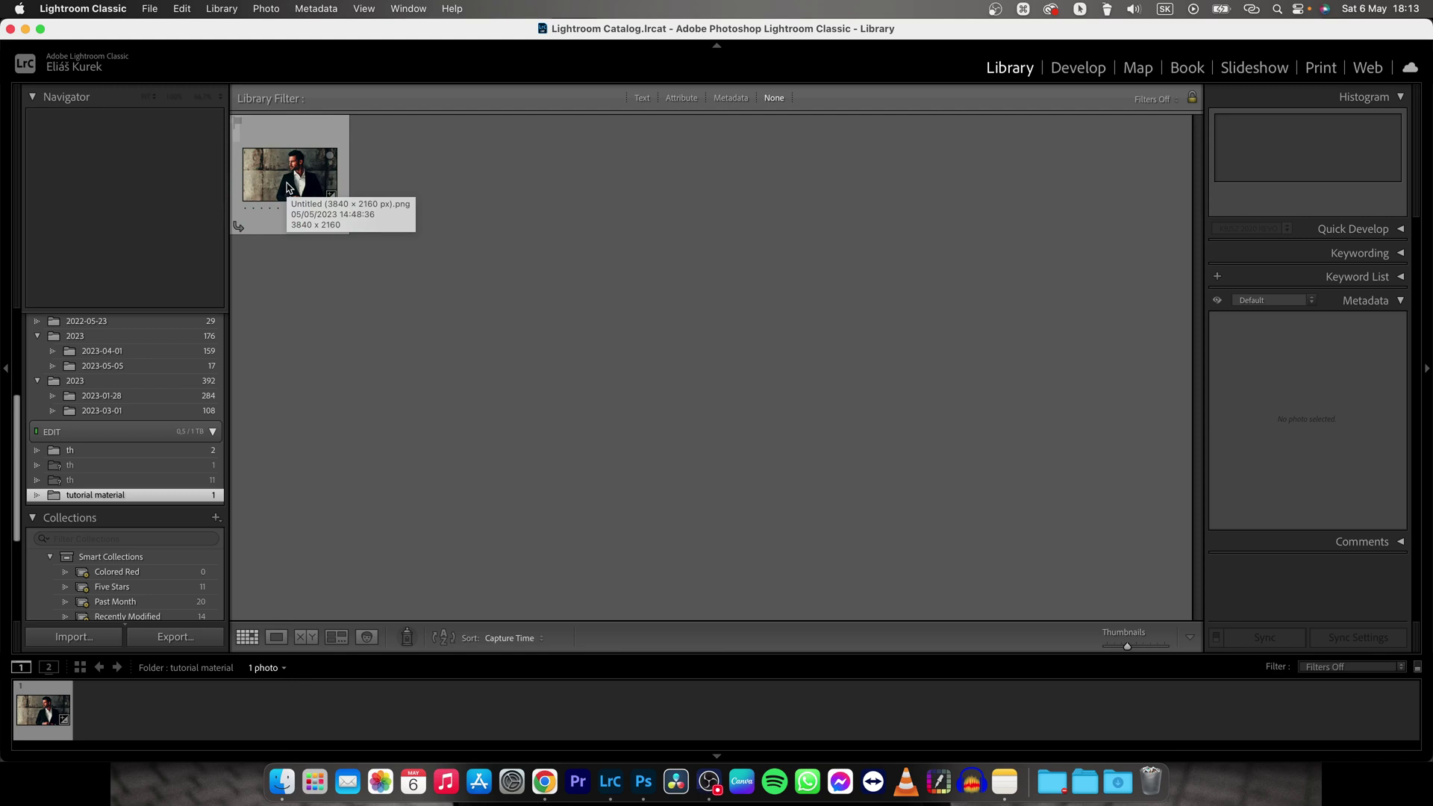
{"action": "left_click", "coordinate": [400, 232]}
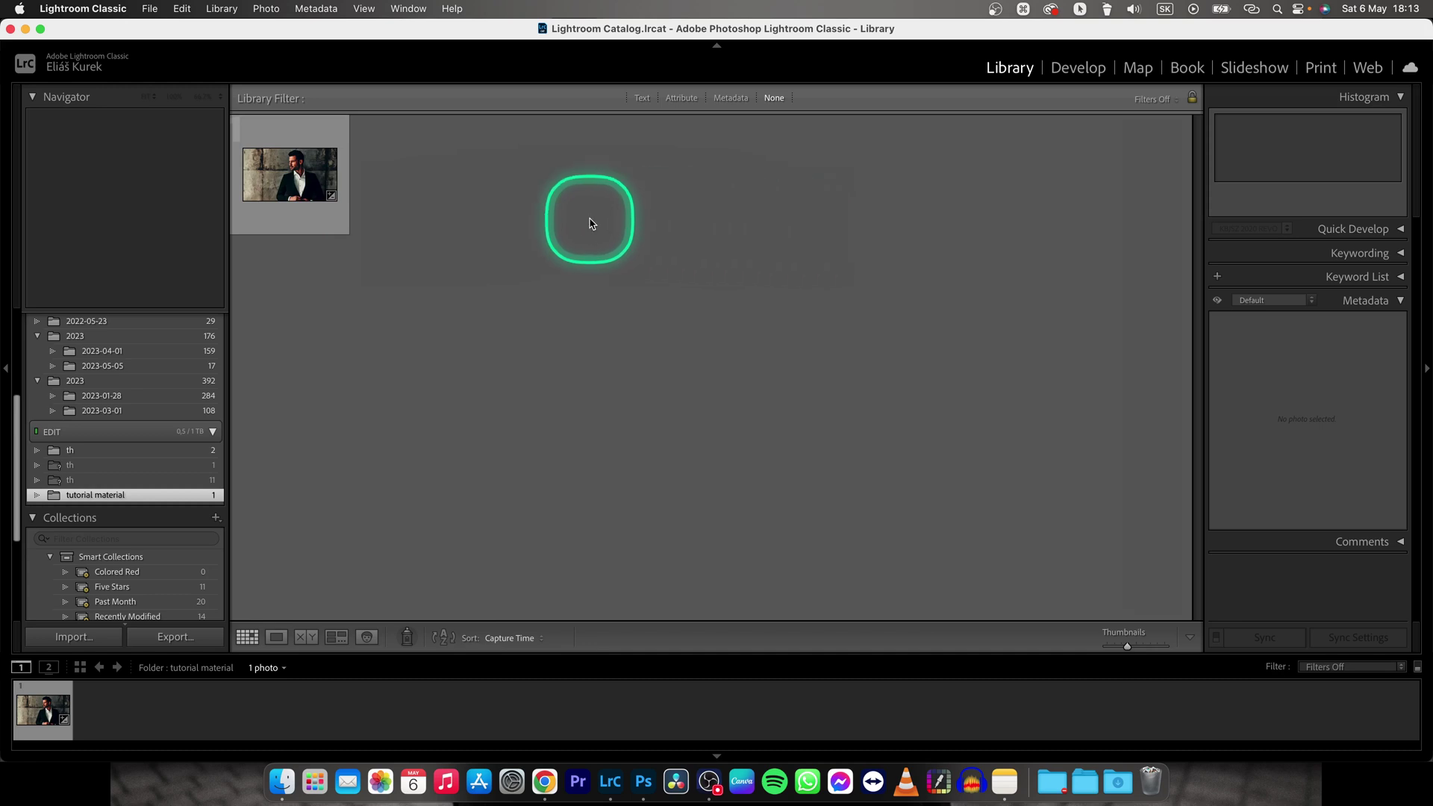
{"action": "mouse_move", "coordinate": [289, 175]}
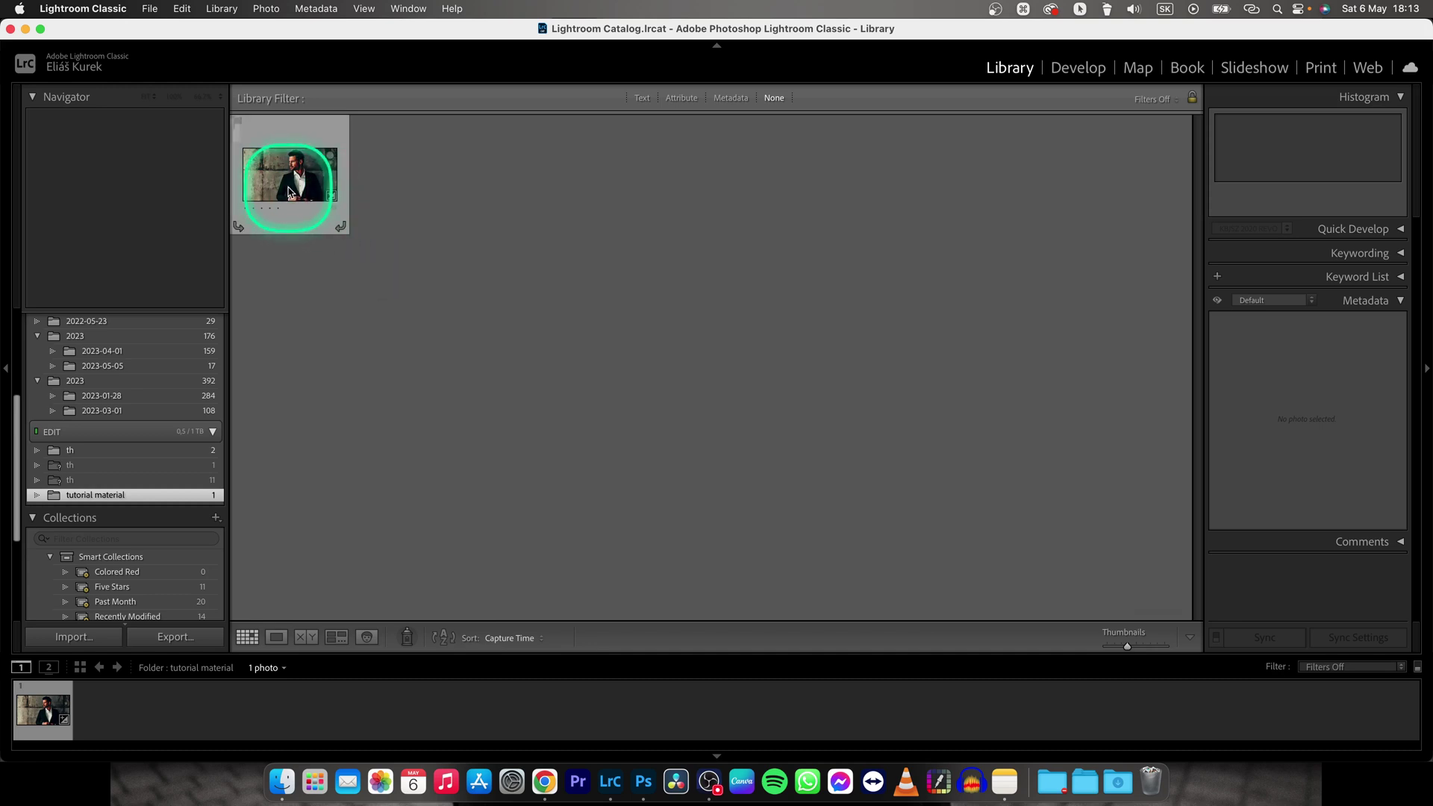
{"action": "left_click", "coordinate": [290, 191]}
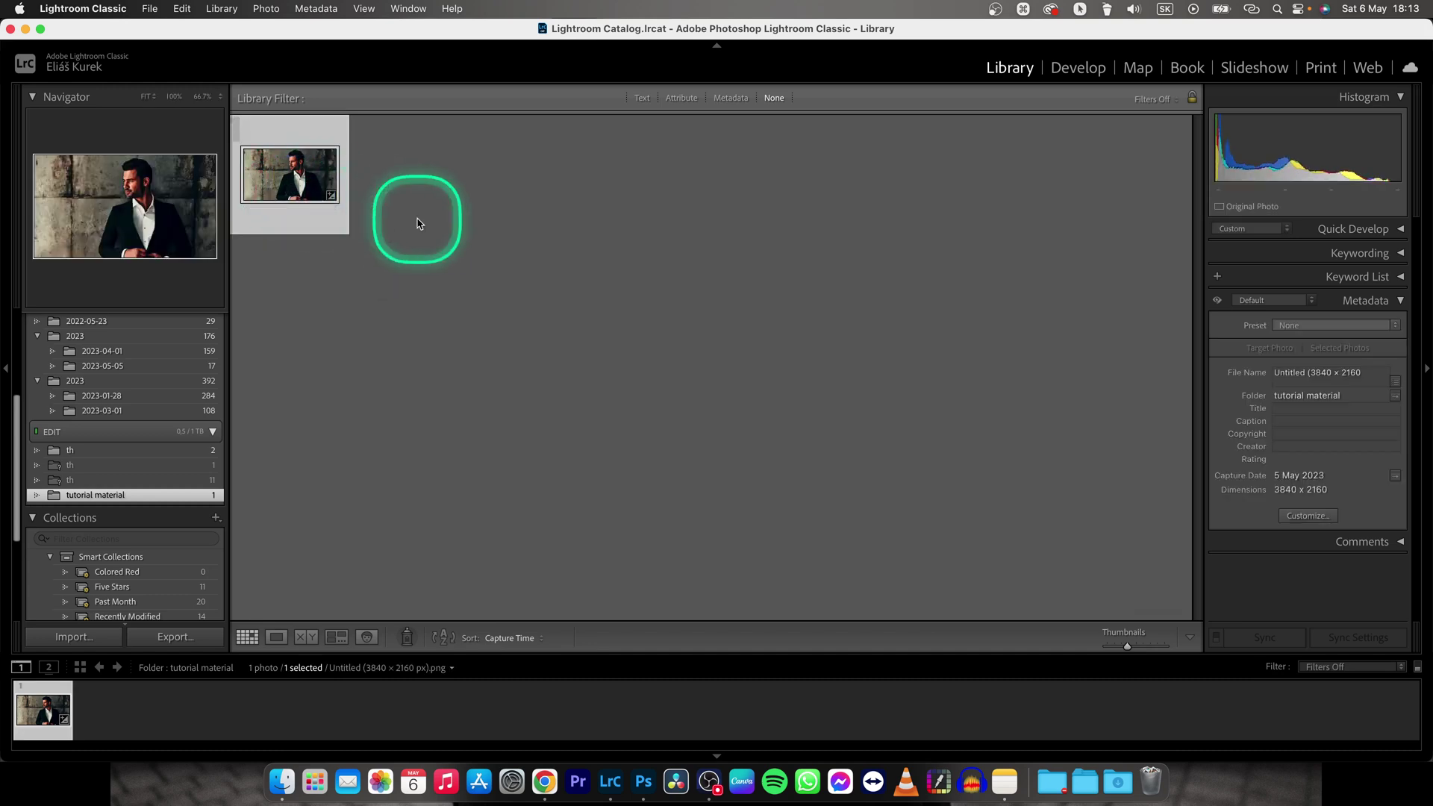
{"action": "key", "text": "ctrl"}
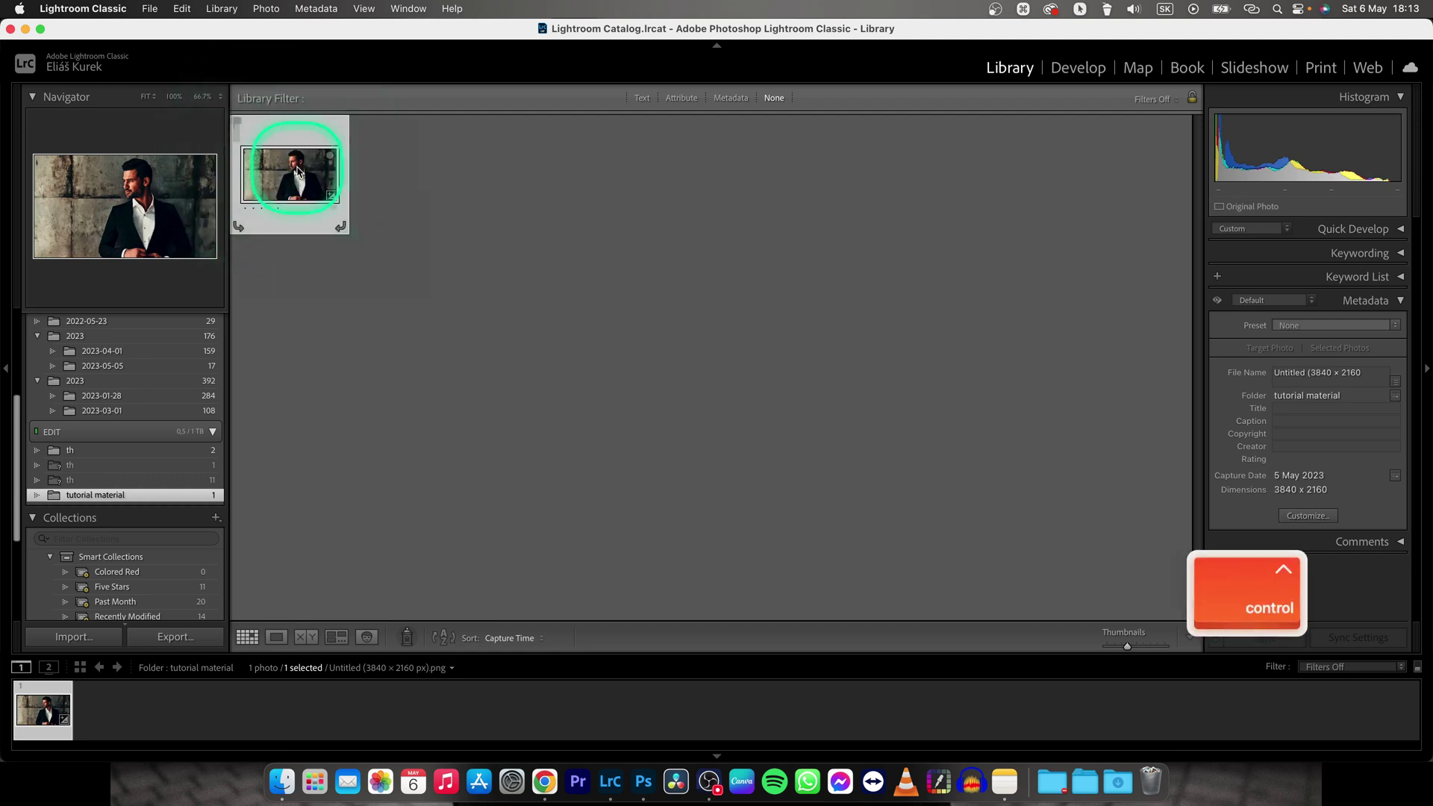
{"action": "key", "text": "ctrl"}
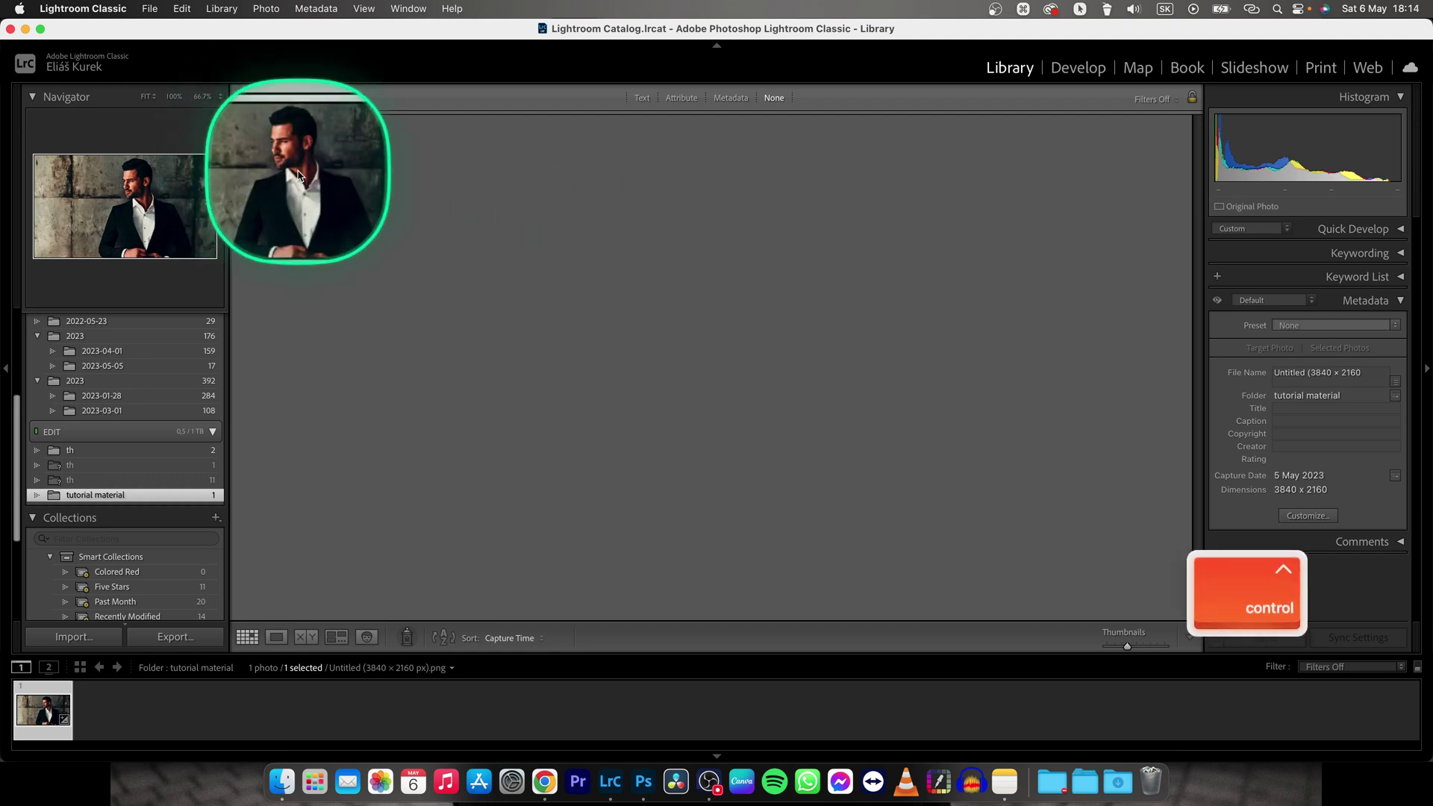
- Open the portrait in Develop, try preset 2, then undo it
{"action": "key", "text": "ctrl"}
{"action": "left_click", "coordinate": [1079, 69]}
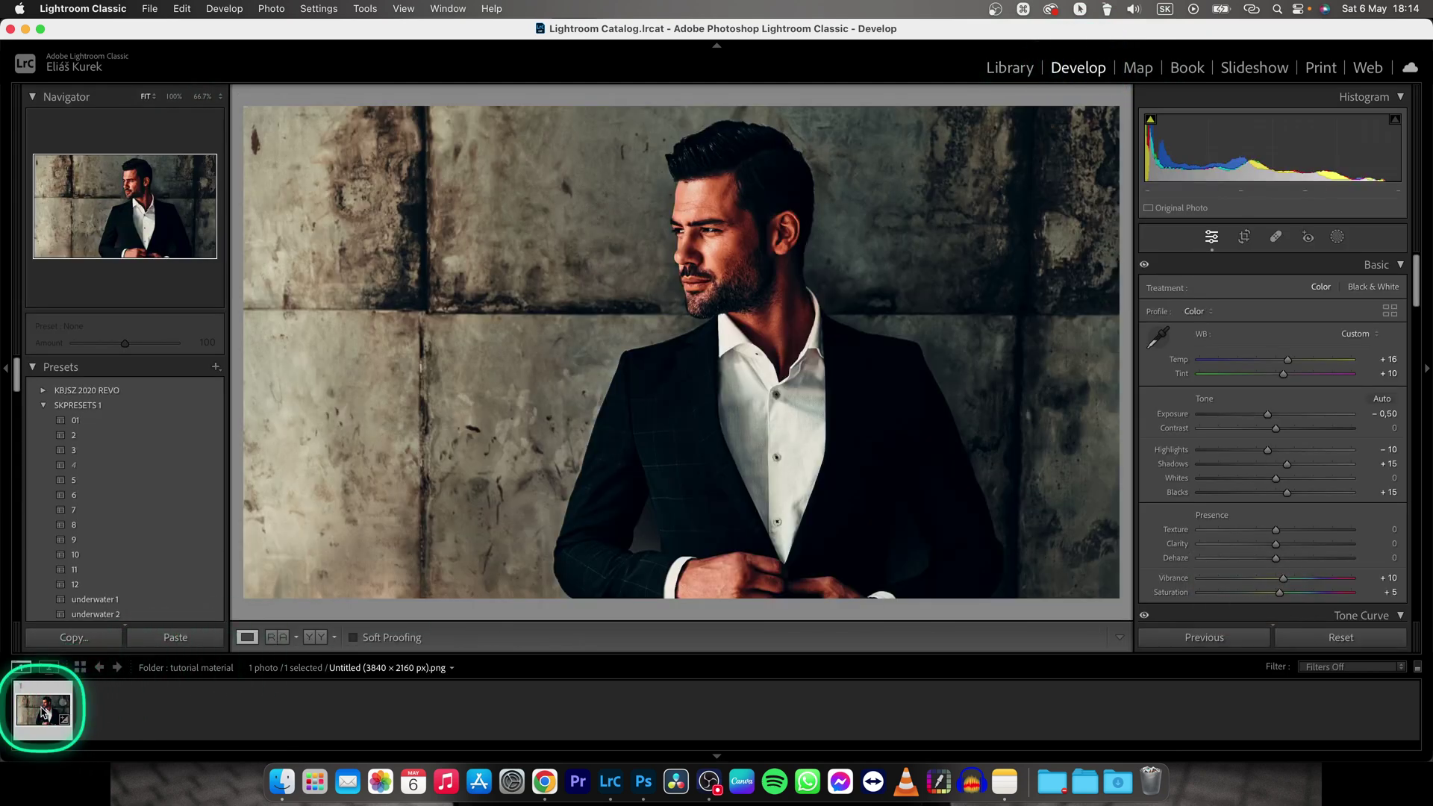
{"action": "key", "text": "ctrl"}
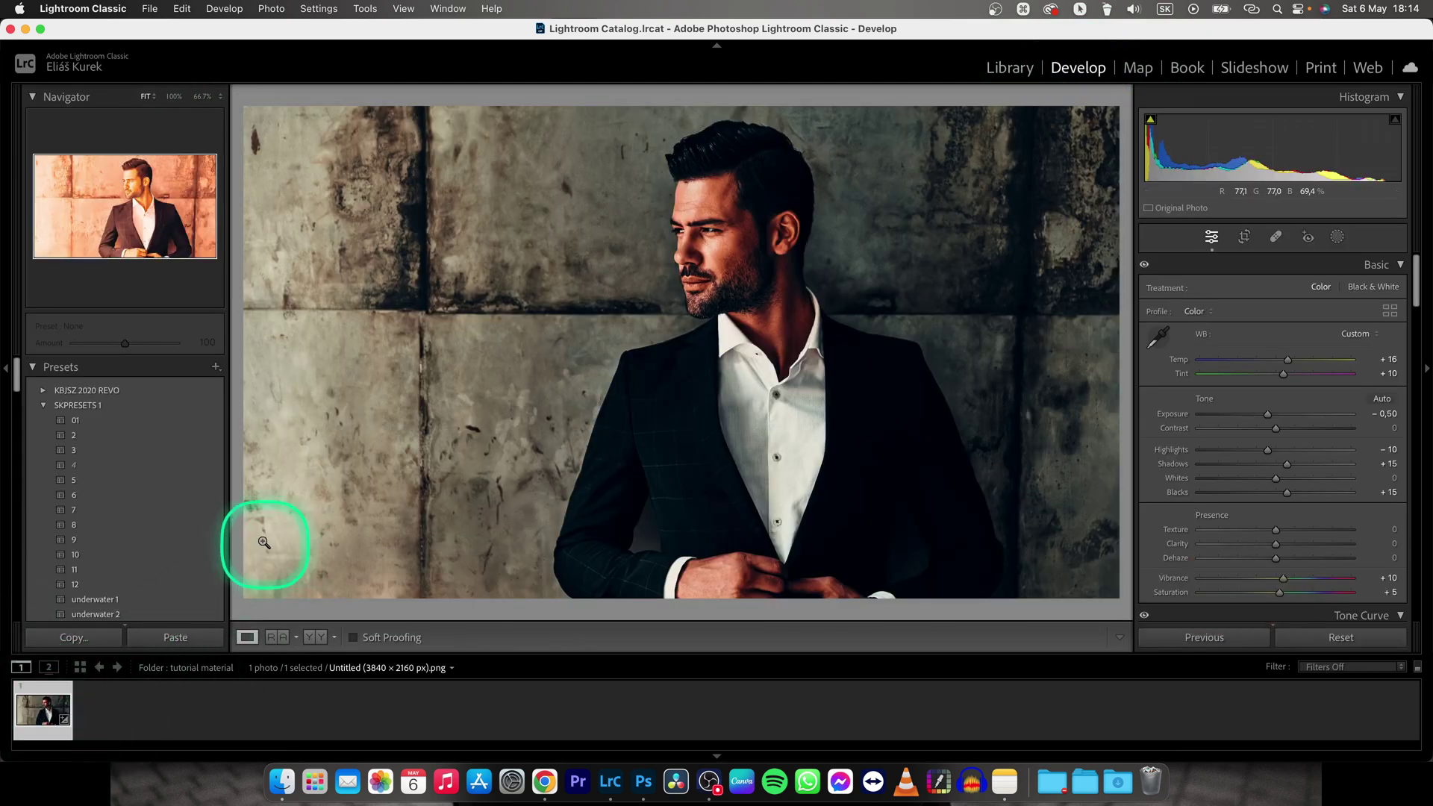
{"action": "left_click", "coordinate": [179, 439]}
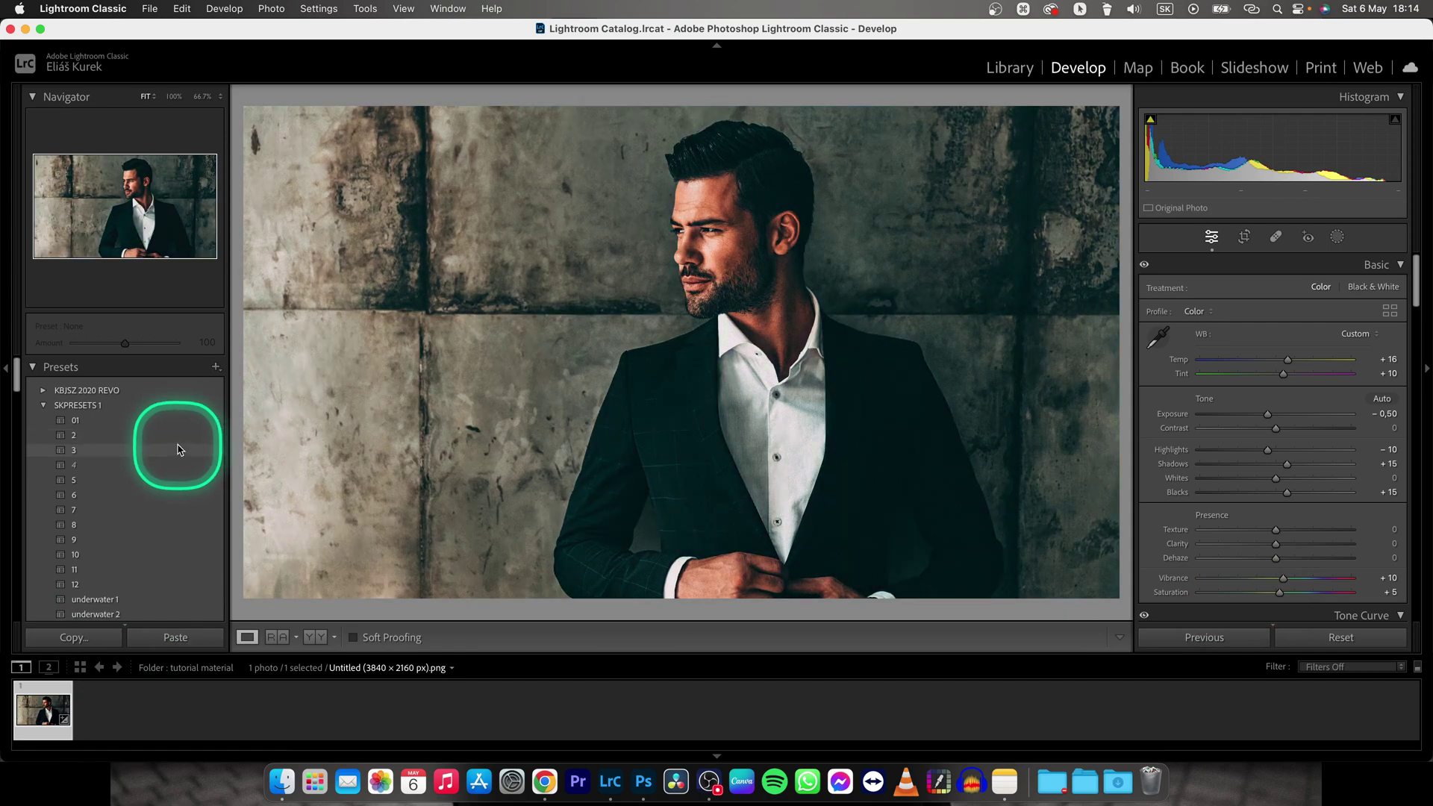
{"action": "key", "text": "super+z"}
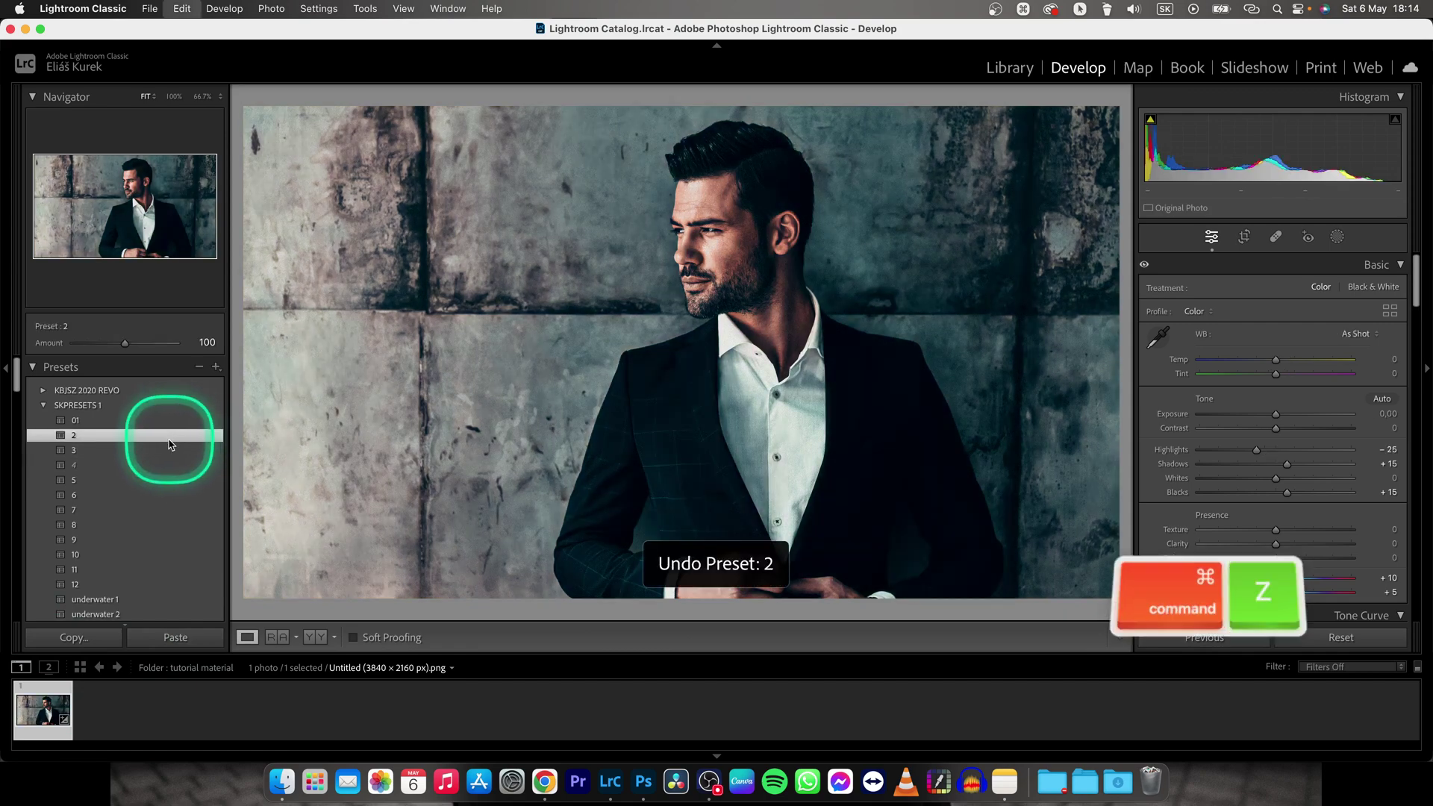
- Apply preset 3 at reduced Amount, with Contrast at +61 and Temp at -1
{"action": "left_click", "coordinate": [168, 448]}
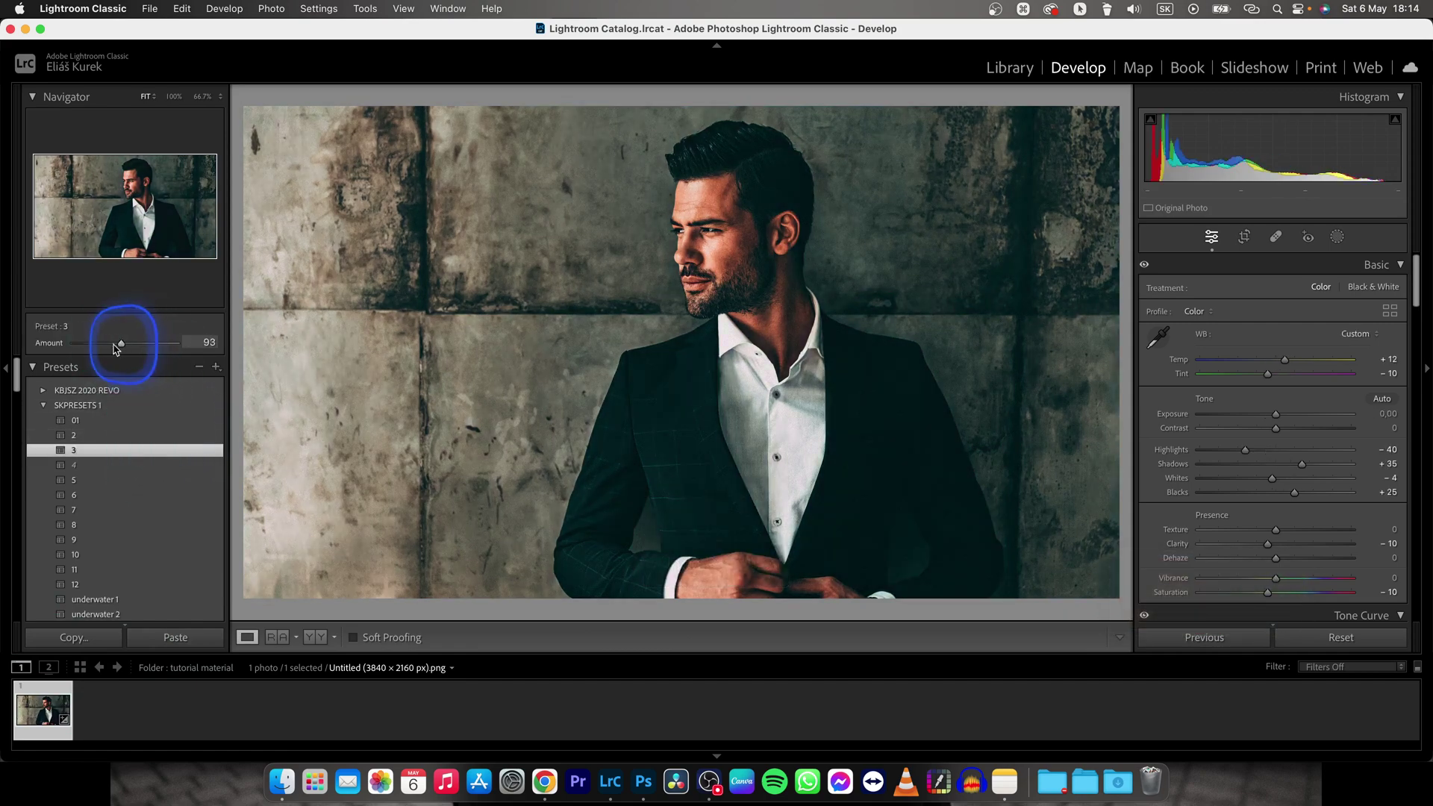
{"action": "left_click_drag", "start_coordinate": [125, 344], "coordinate": [81, 343]}
{"action": "left_click_drag", "start_coordinate": [1276, 427], "coordinate": [1322, 428]}
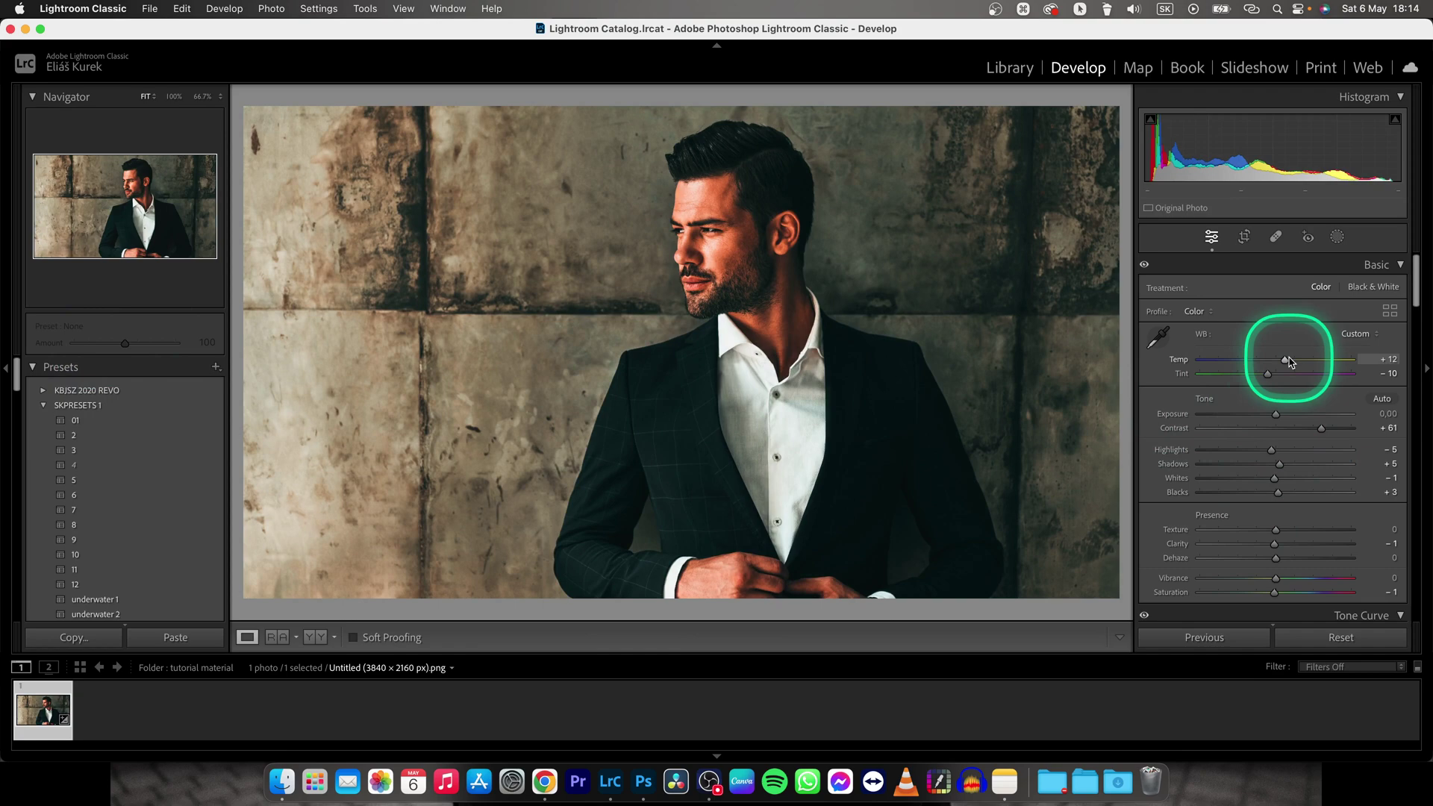
{"action": "left_click_drag", "start_coordinate": [1285, 359], "coordinate": [1274, 359]}
- Toggle the before/after comparison, then create a virtual copy of the portrait from the filmstrip
{"action": "key", "text": "y"}
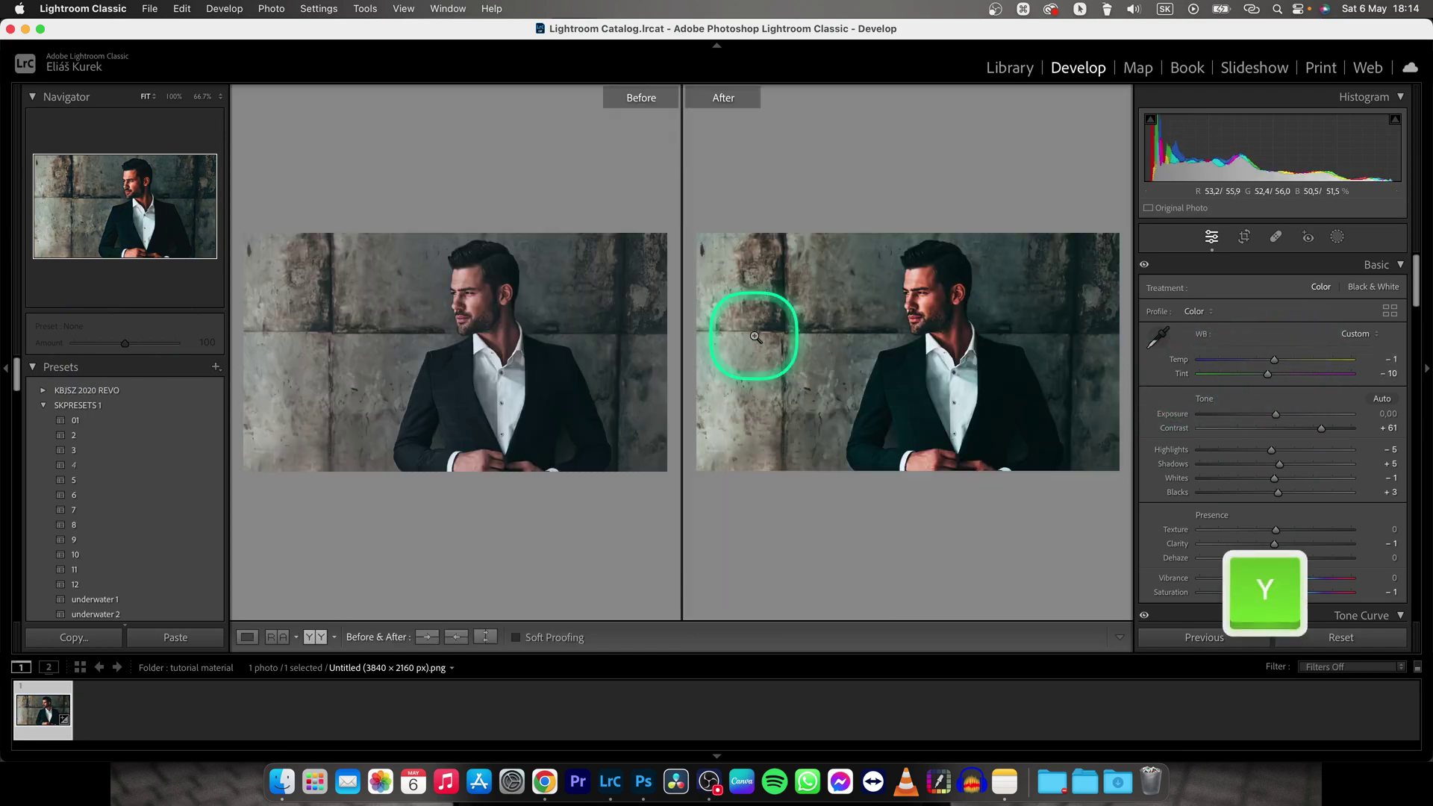
{"action": "key", "text": "y"}
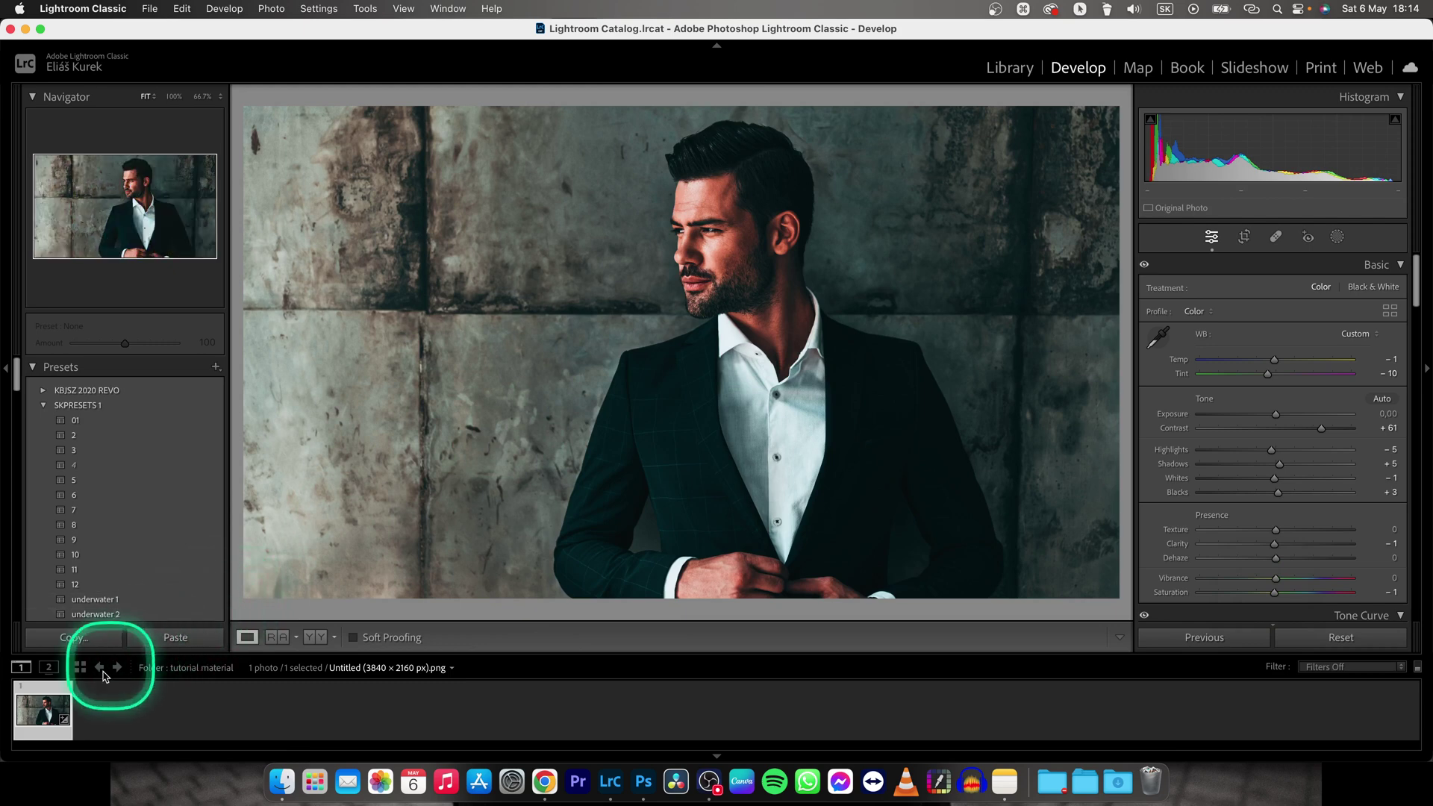
{"action": "left_click", "coordinate": [47, 717], "text": "ctrl"}
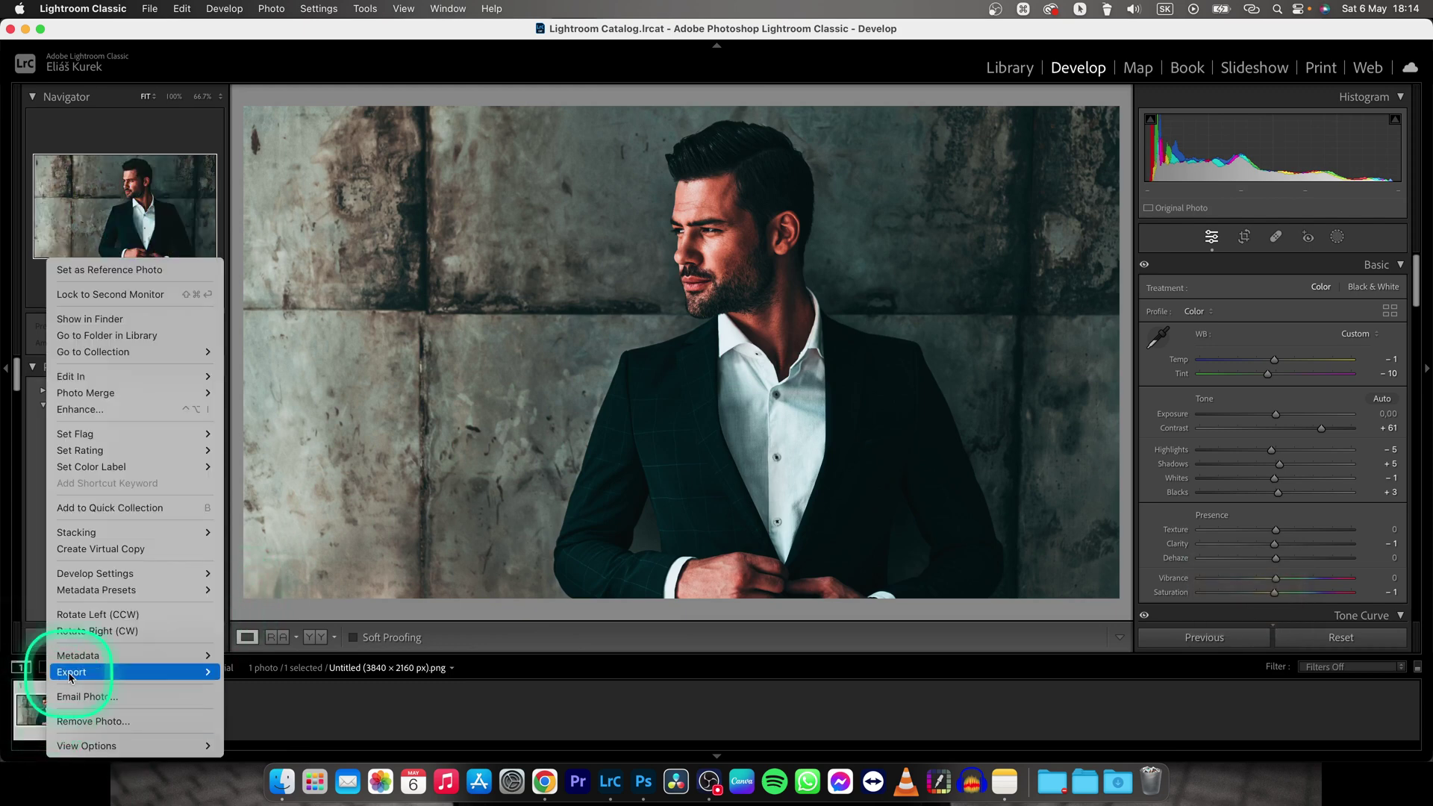
{"action": "key", "text": "ctrl"}
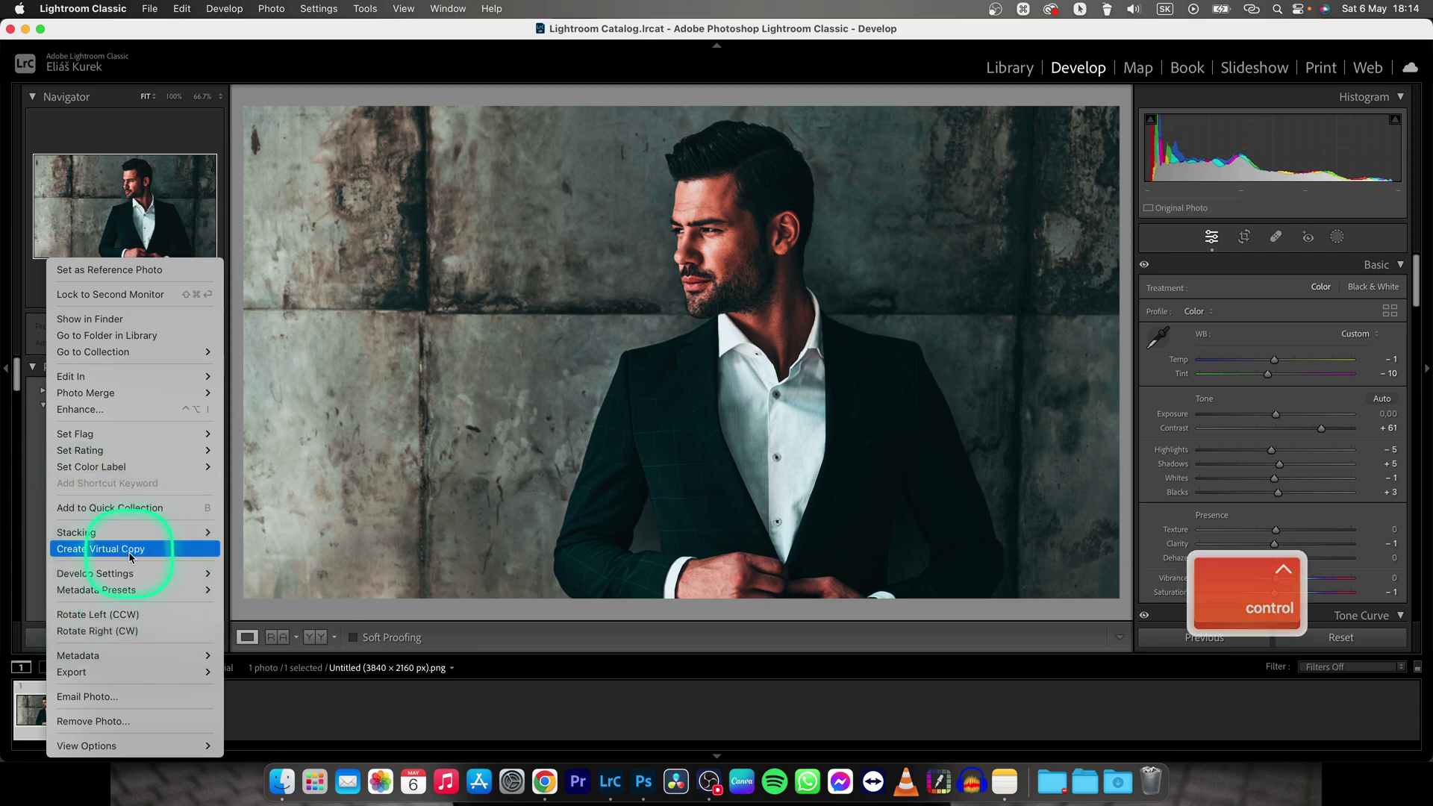
{"action": "left_click", "coordinate": [126, 545]}
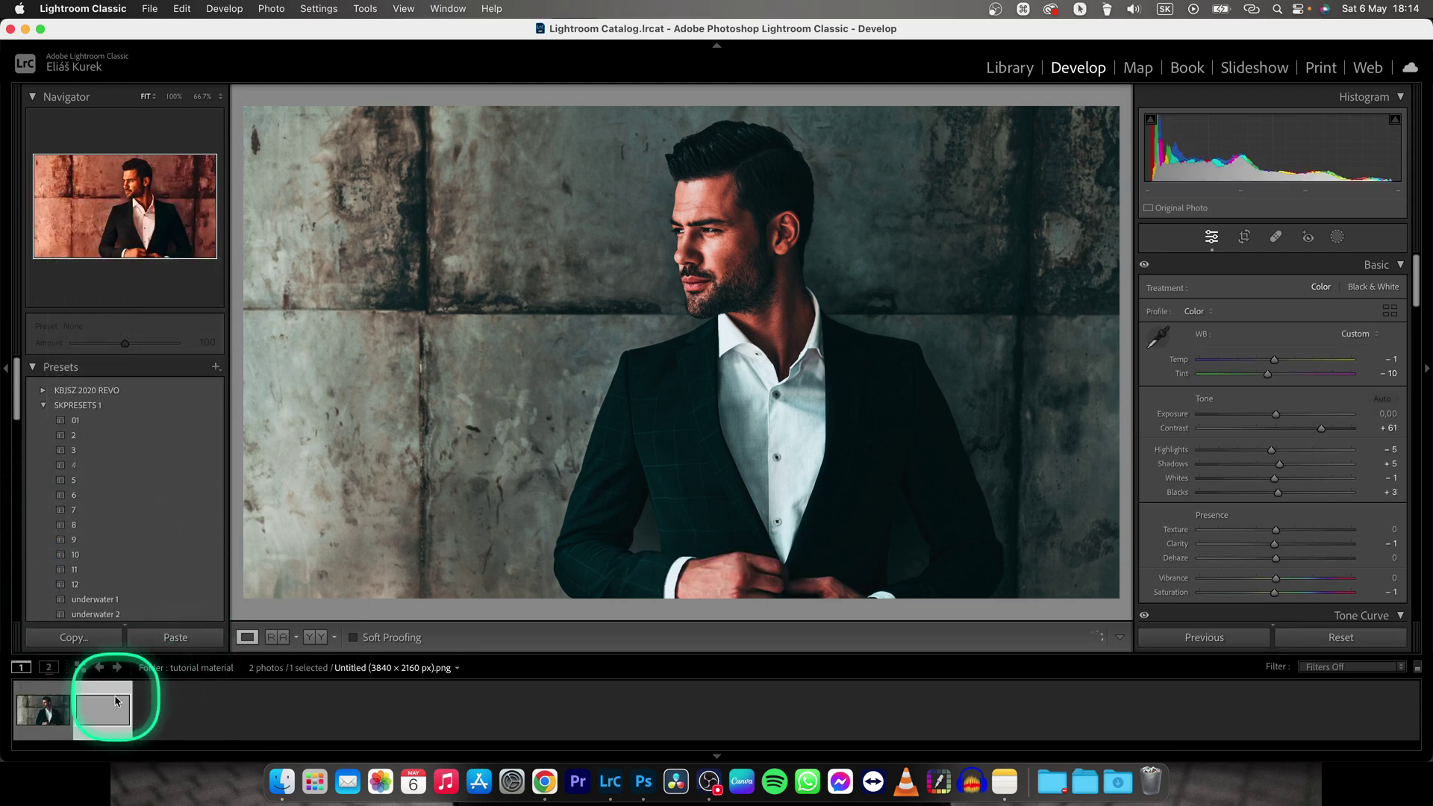
- Give the original portrait preset 7 at Amount 33, leaving the virtual copy cool
{"action": "left_click", "coordinate": [34, 705]}
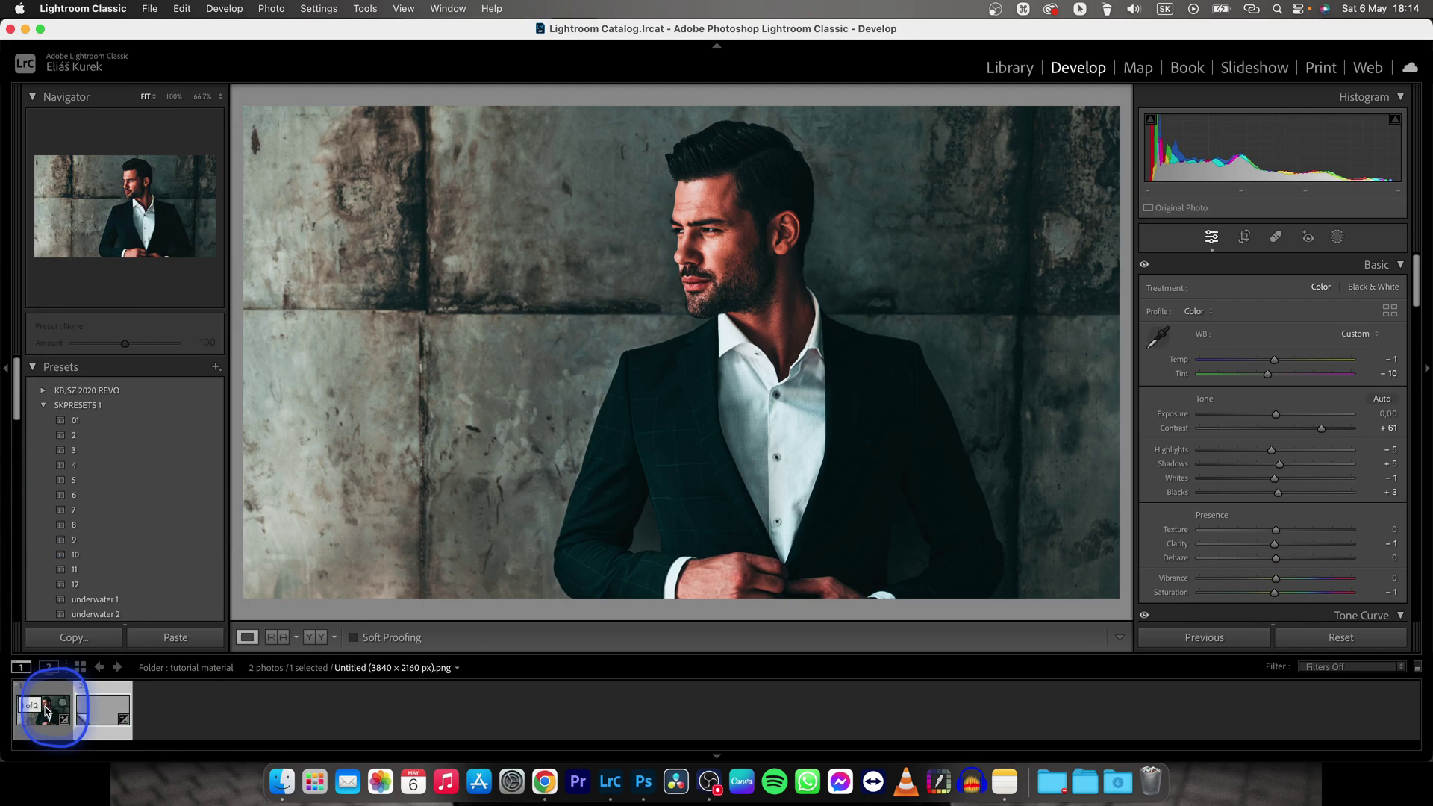
{"action": "left_click", "coordinate": [102, 705]}
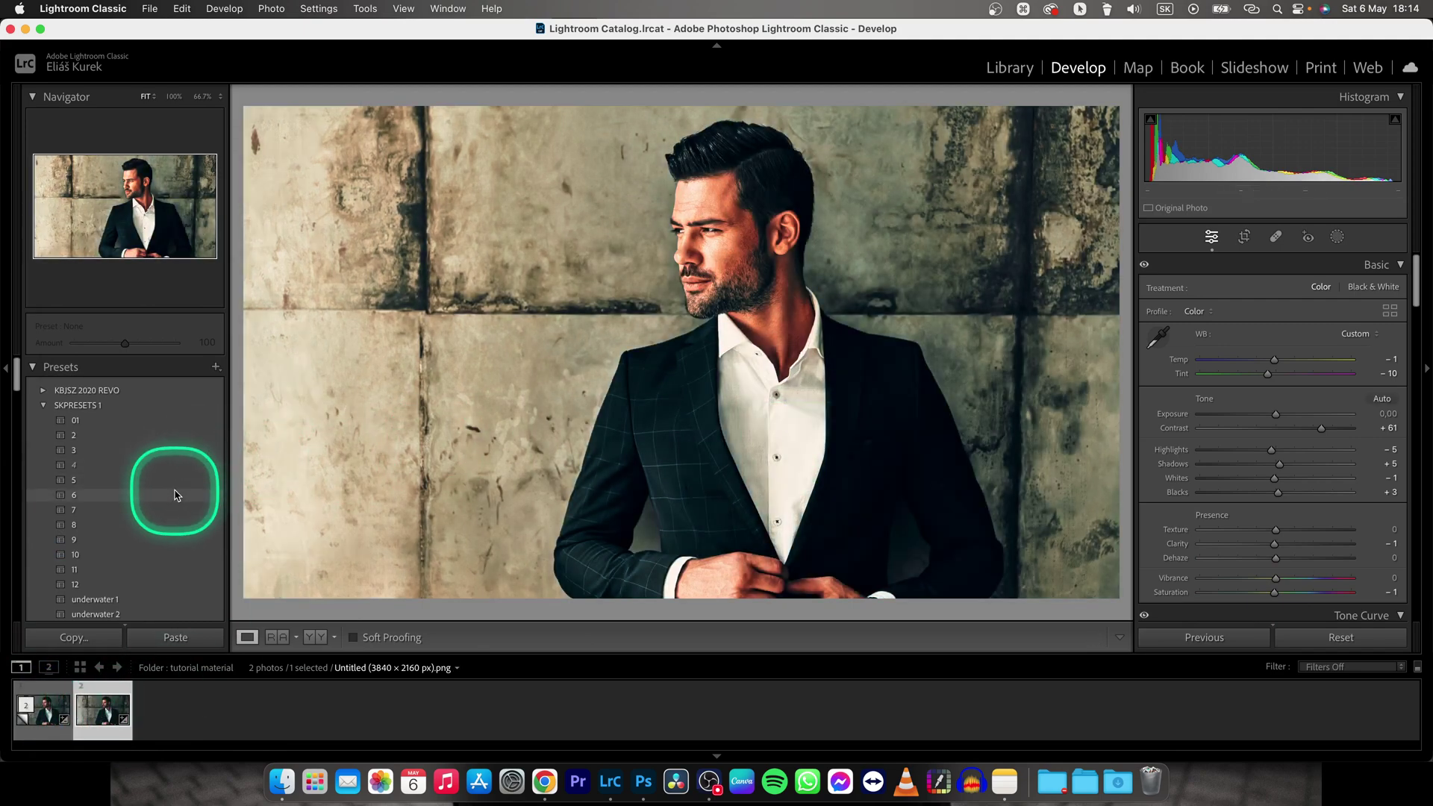
{"action": "left_click", "coordinate": [168, 512]}
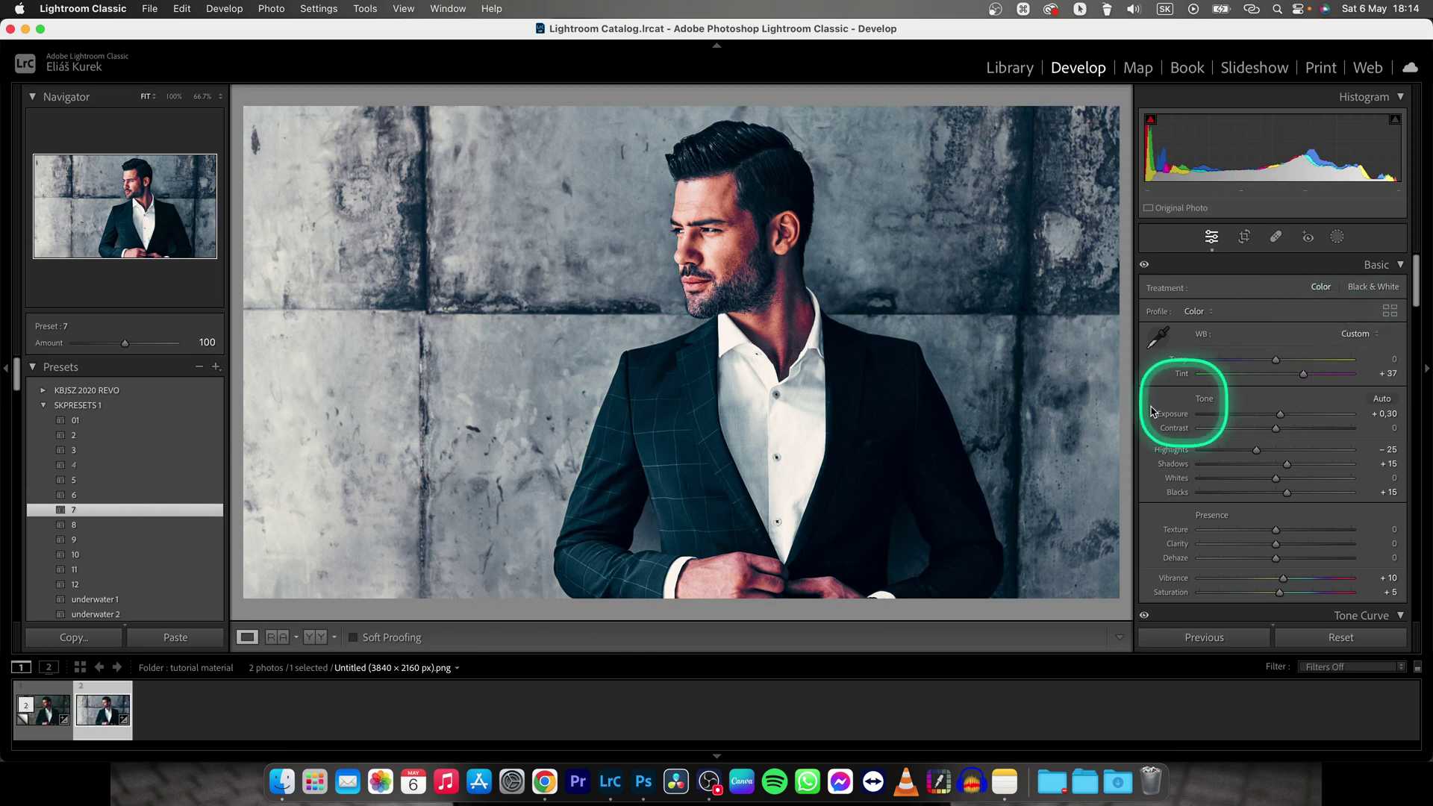
{"action": "left_click_drag", "start_coordinate": [124, 344], "coordinate": [91, 344]}
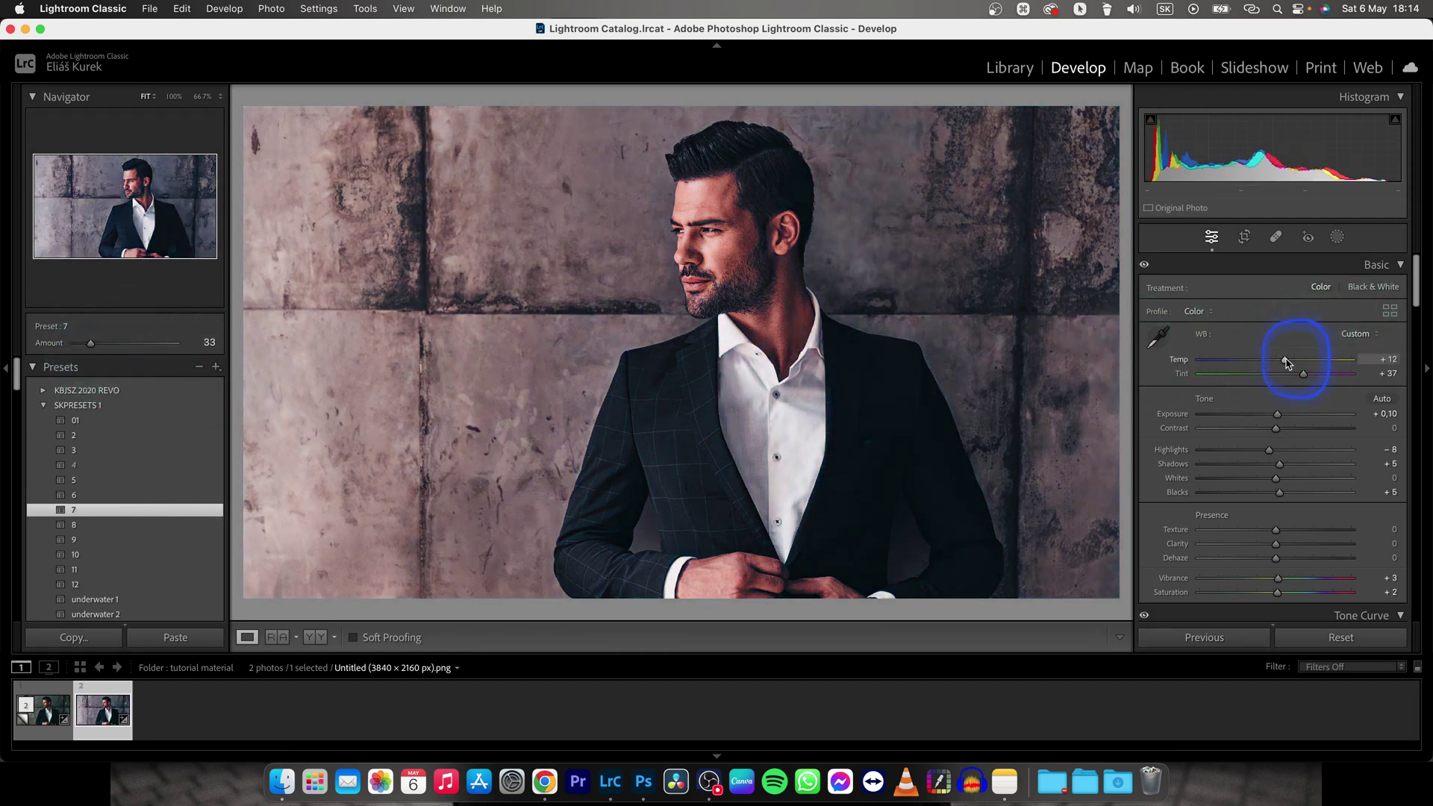
{"action": "left_click", "coordinate": [44, 706]}
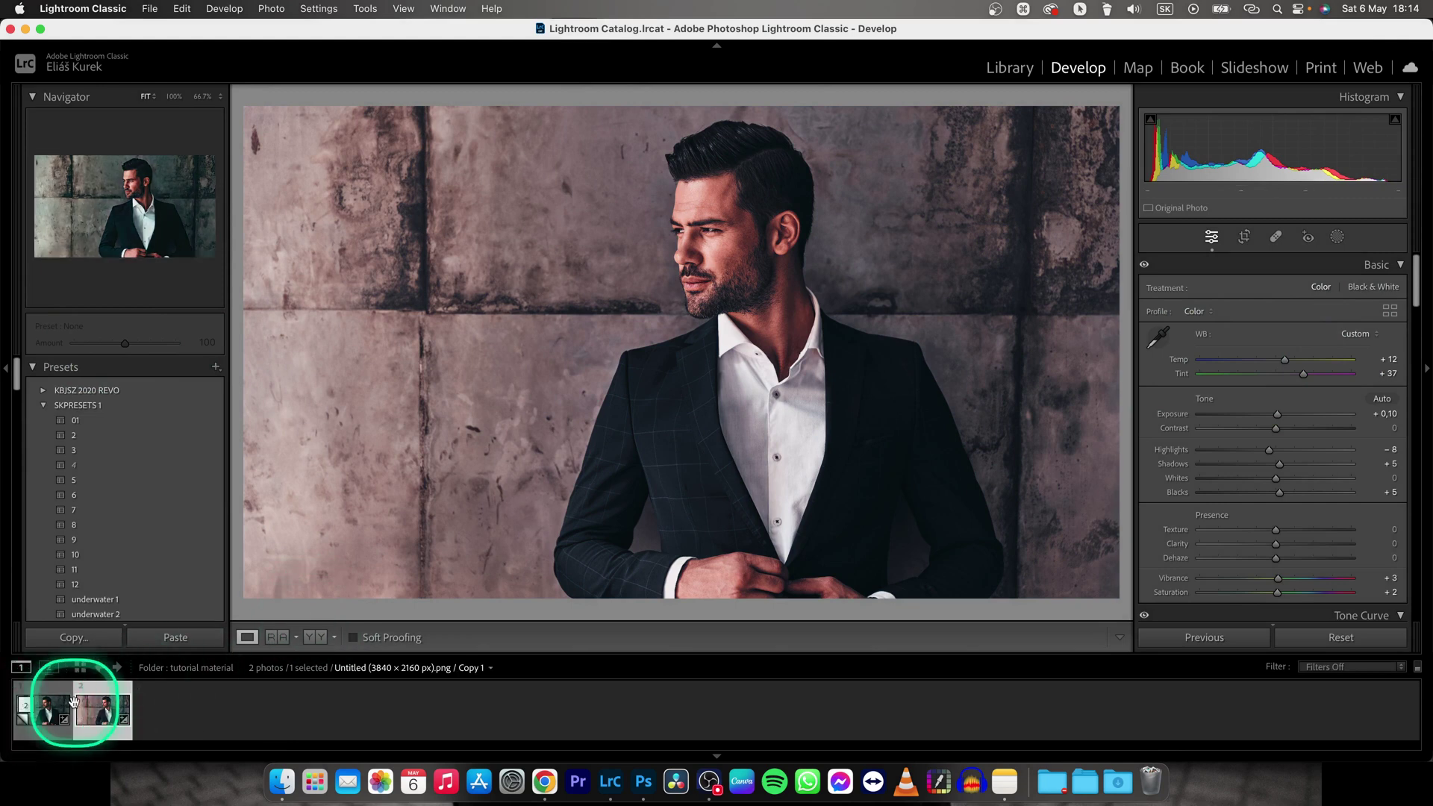
{"action": "left_click", "coordinate": [77, 706]}
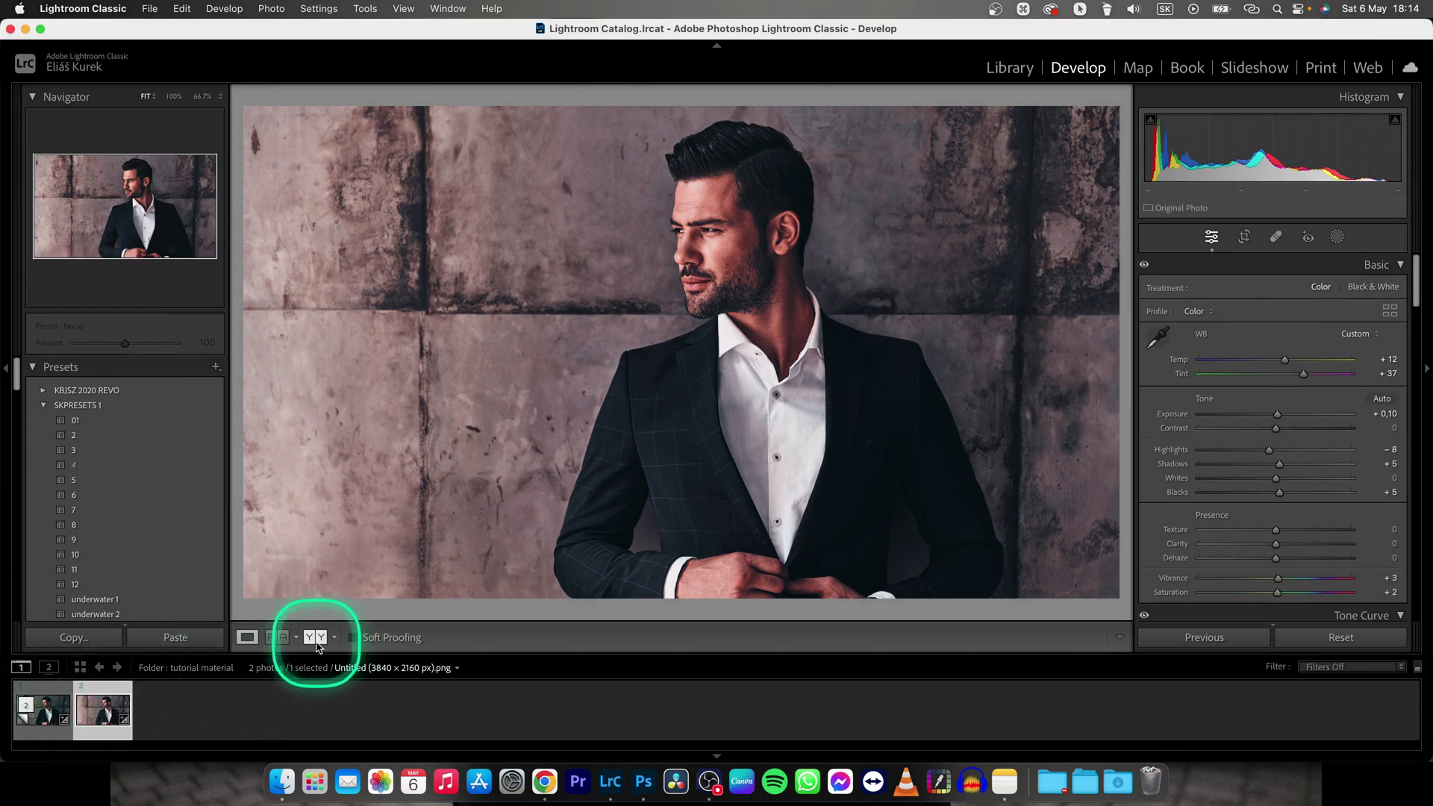
- Turn on Reference View and drag the cool virtual copy into the Reference pane
{"action": "left_click", "coordinate": [279, 640]}
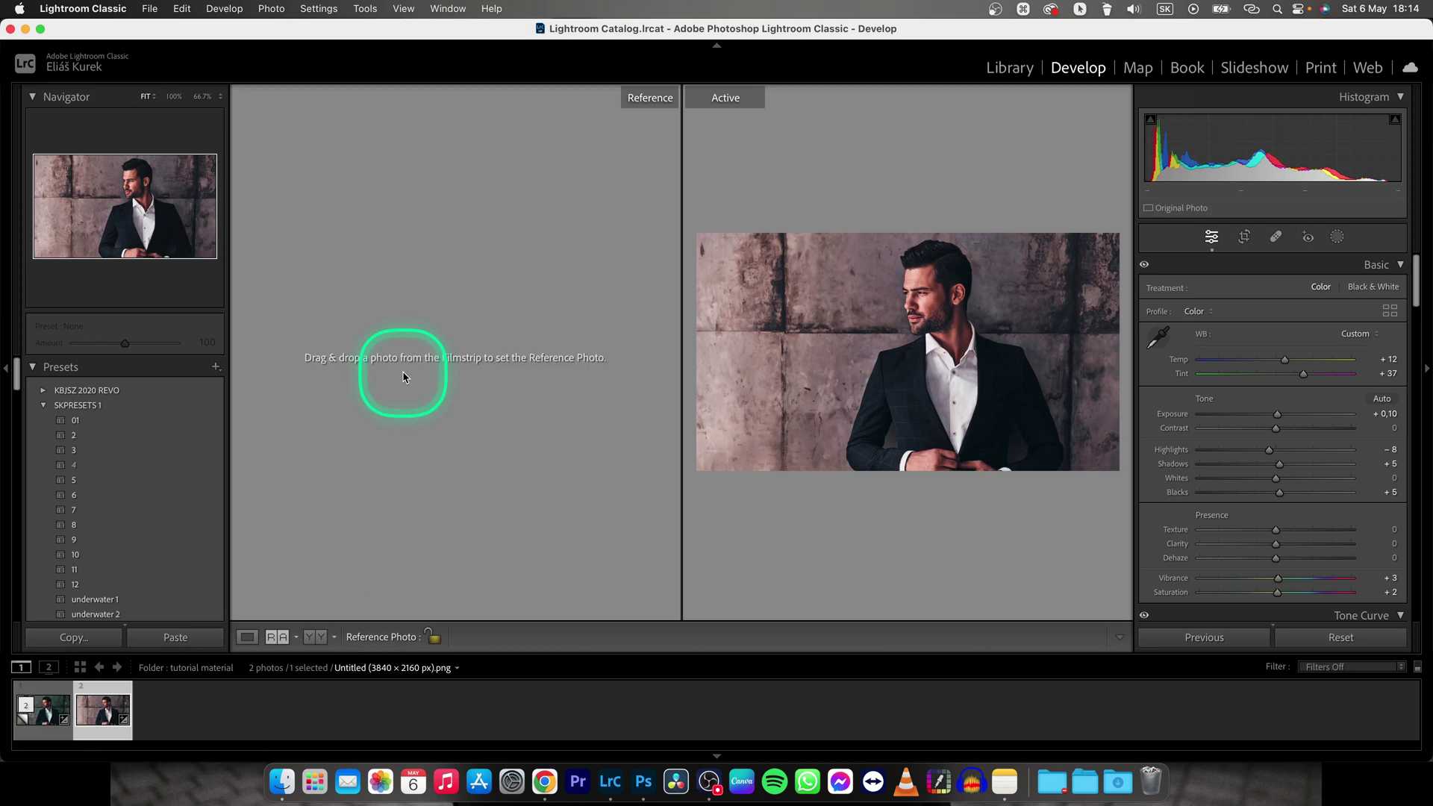
{"action": "left_click", "coordinate": [48, 714]}
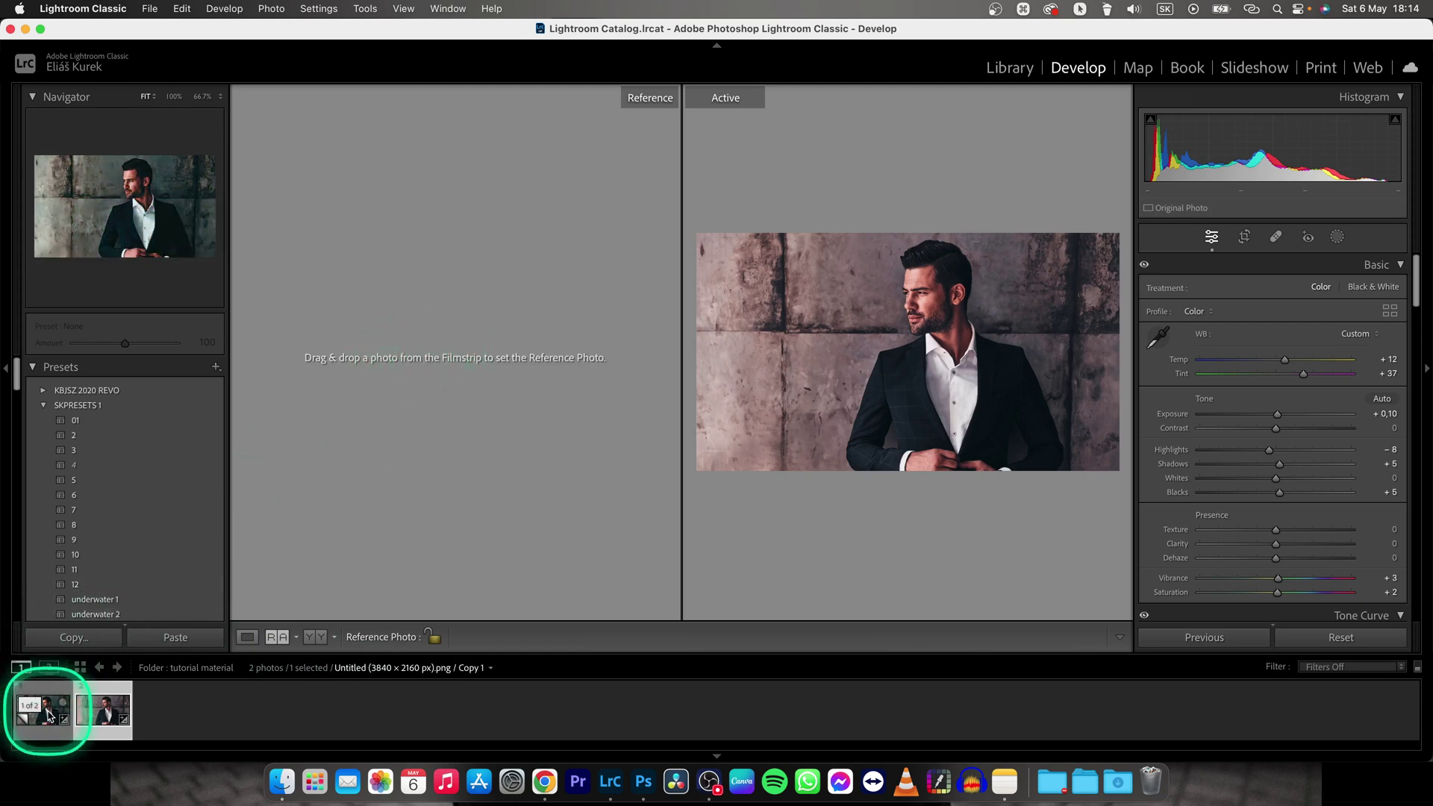
{"action": "left_click_drag", "start_coordinate": [48, 713], "coordinate": [361, 465]}
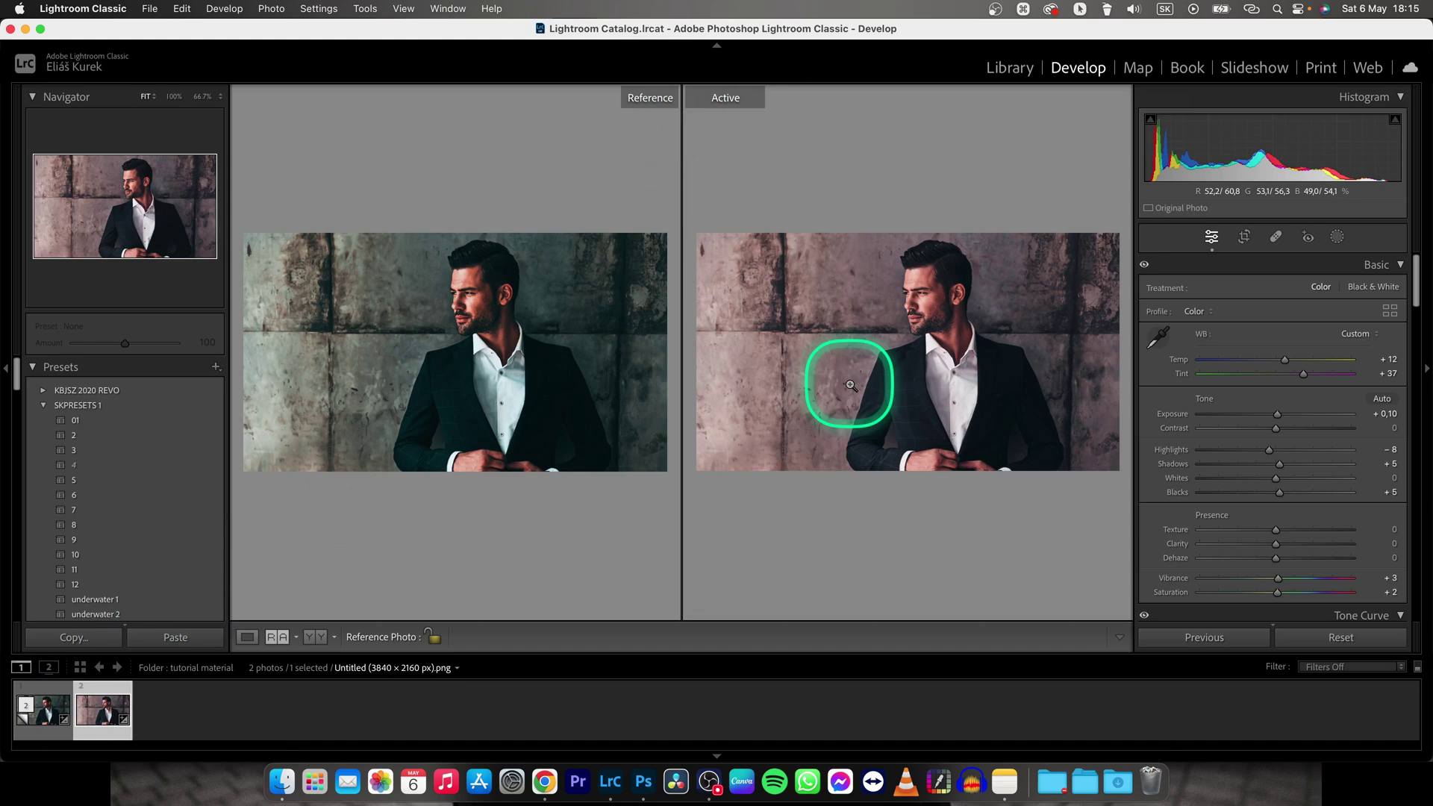
{"action": "left_click", "coordinate": [913, 314]}
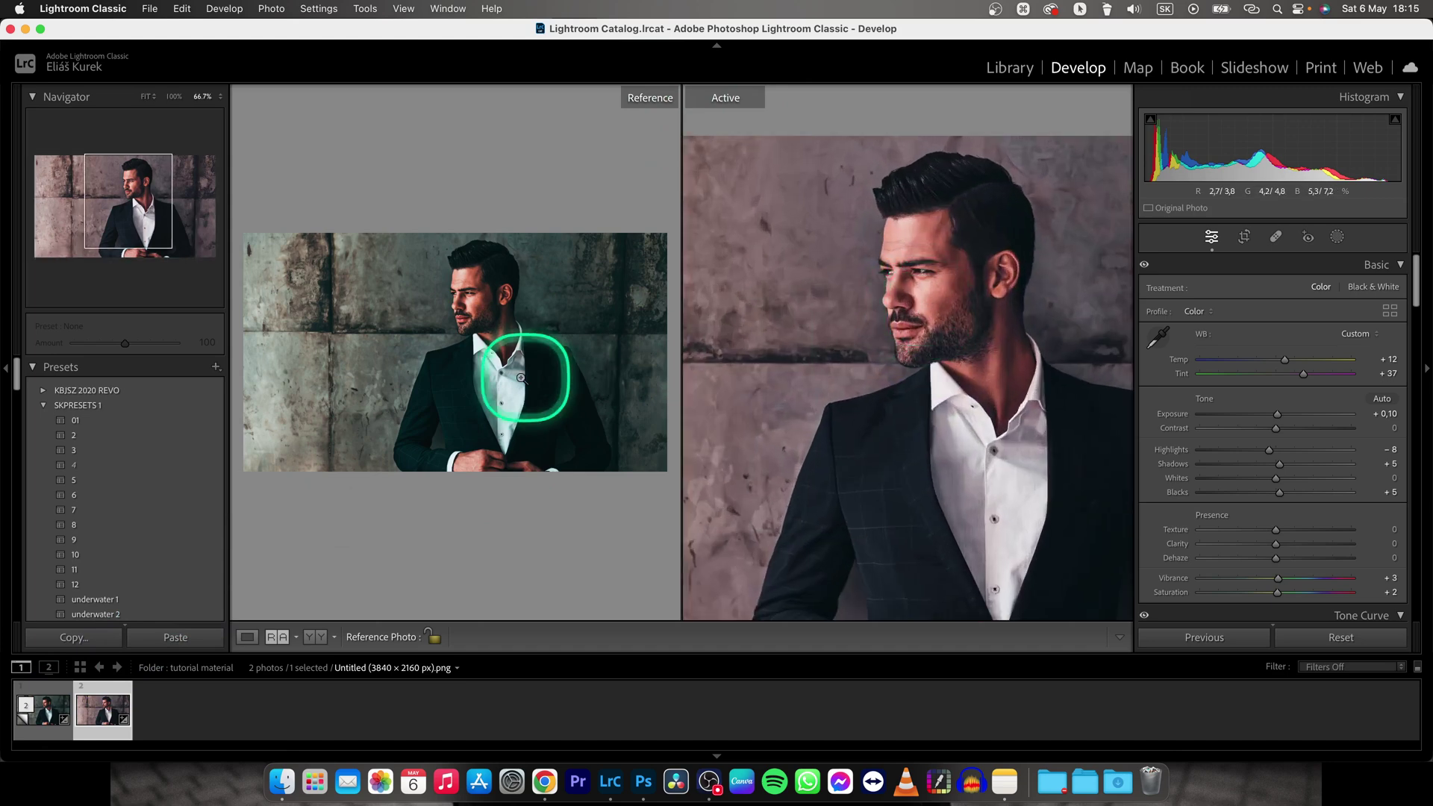
{"action": "left_click_drag", "start_coordinate": [496, 356], "coordinate": [514, 463]}
{"action": "left_click_drag", "start_coordinate": [953, 385], "coordinate": [904, 304]}
{"action": "left_click", "coordinate": [903, 303]}
{"action": "left_click", "coordinate": [624, 342]}
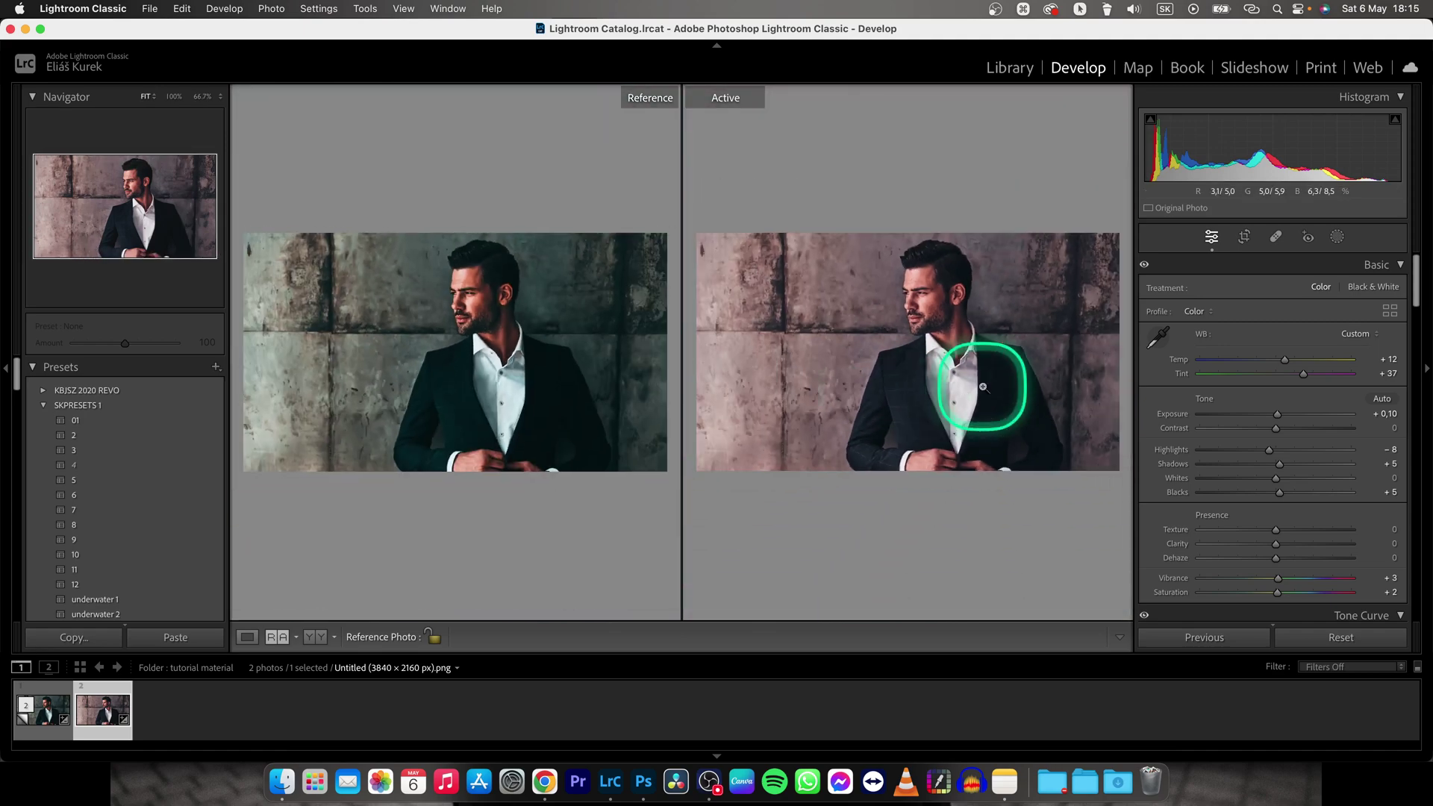
{"action": "key", "text": "backslash"}
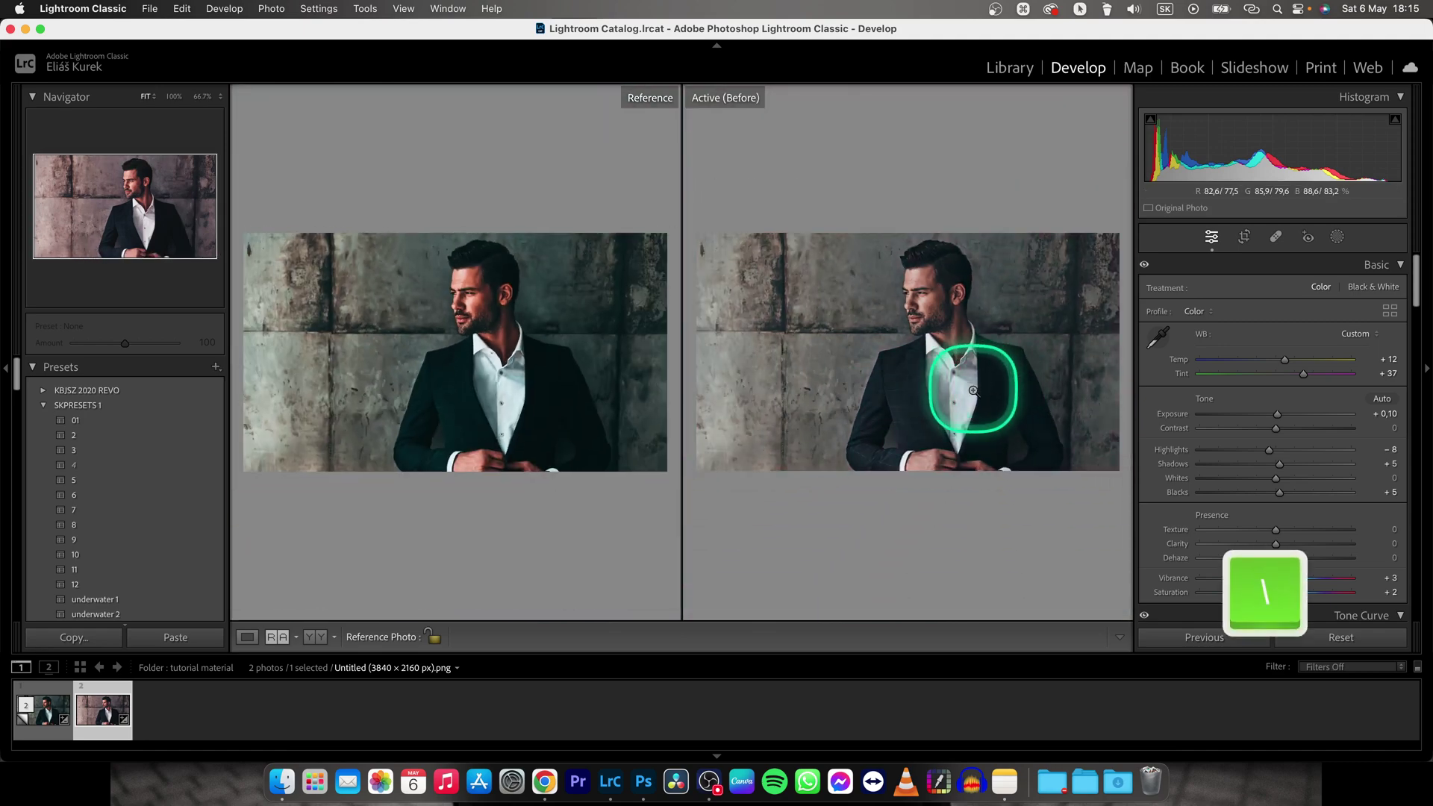
{"action": "key", "text": "backslash"}
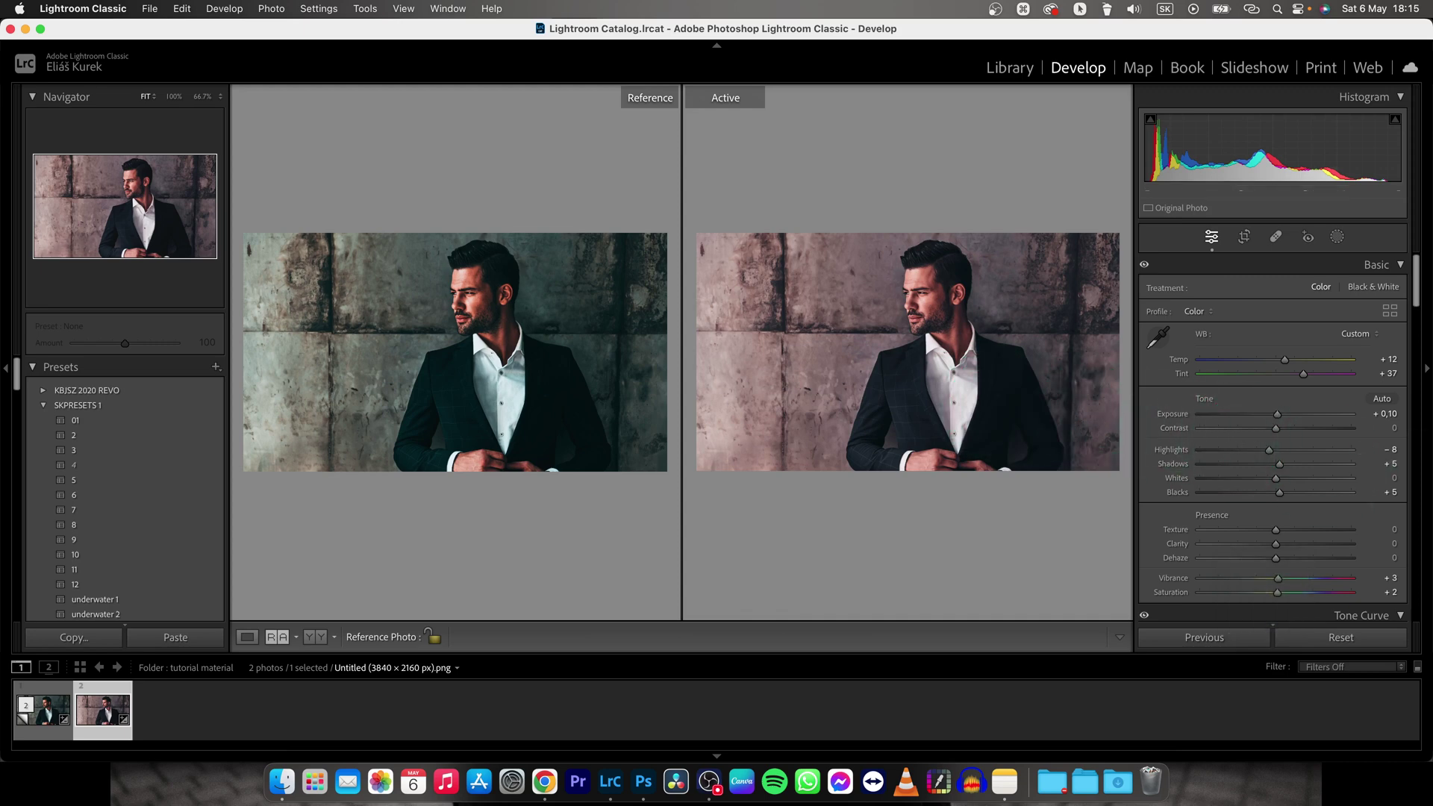